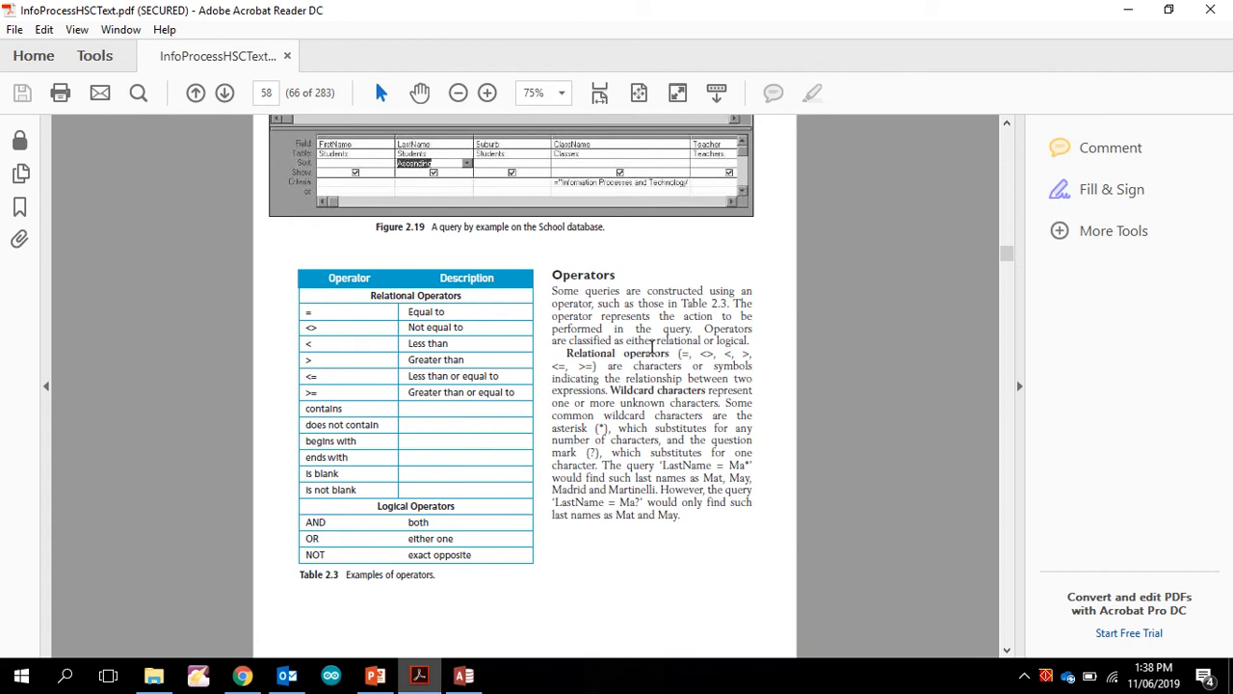
Review the textbook's query-by-example figure, the Table 2.3 operators and the SQL section on the following page.
{"action": "scroll", "coordinate": [652, 359], "scroll_direction": "up", "scroll_amount": 1}
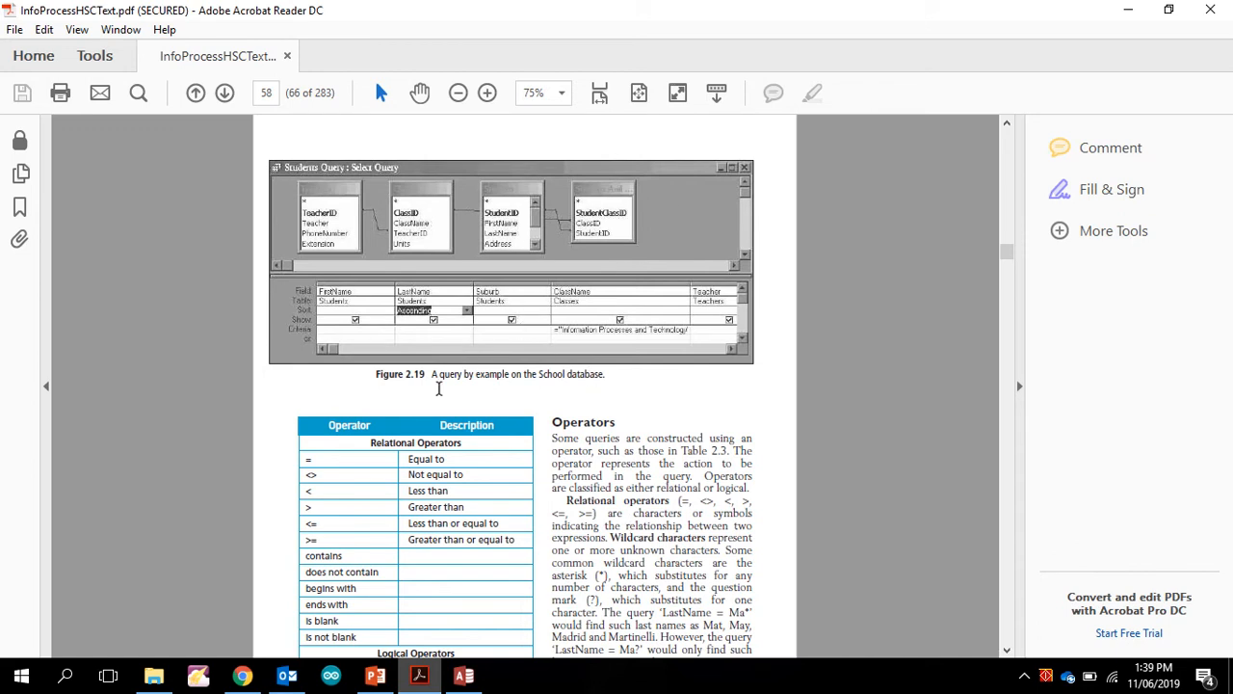
{"action": "left_click_drag", "start_coordinate": [437, 374], "coordinate": [509, 376]}
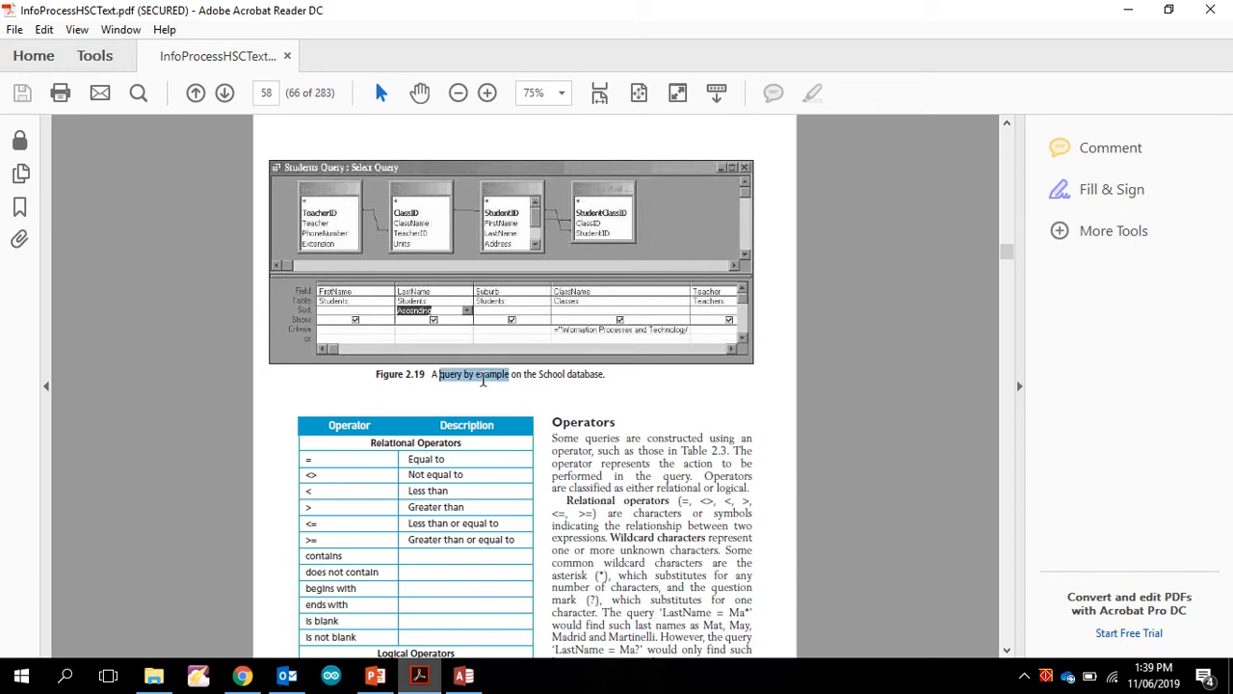
{"action": "left_click", "coordinate": [487, 386]}
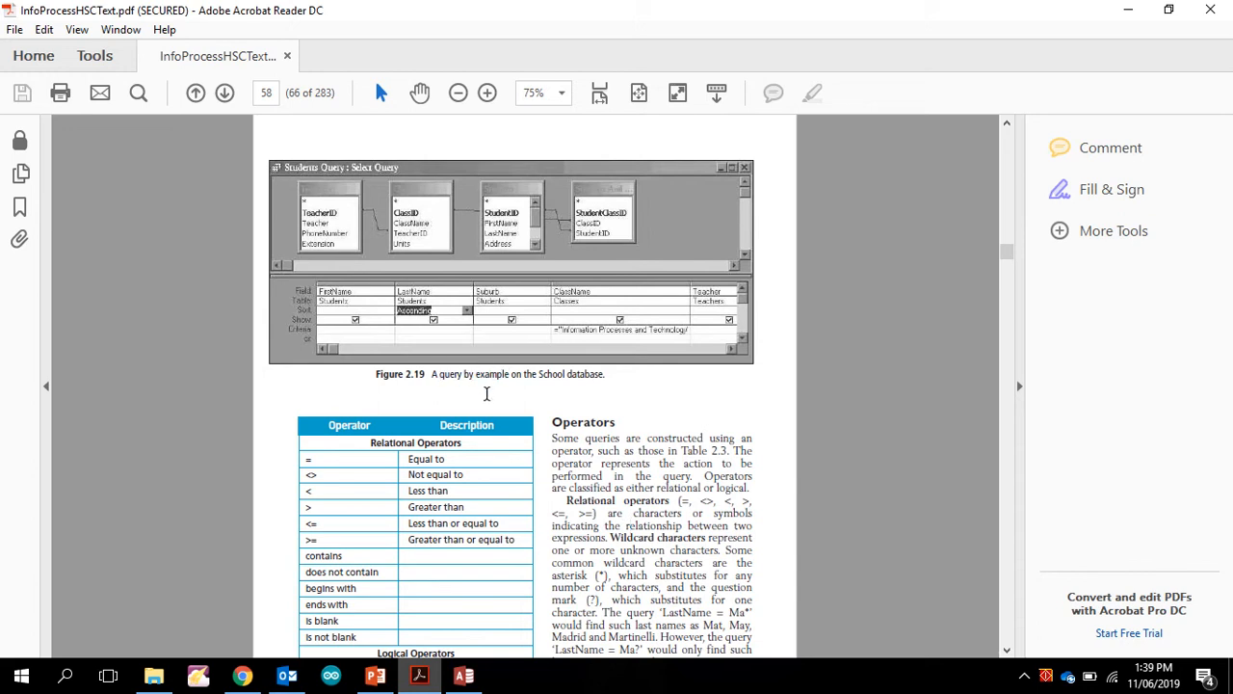
{"action": "scroll", "coordinate": [488, 395], "scroll_direction": "down", "scroll_amount": 2}
{"action": "scroll", "coordinate": [488, 397], "scroll_direction": "down", "scroll_amount": 10}
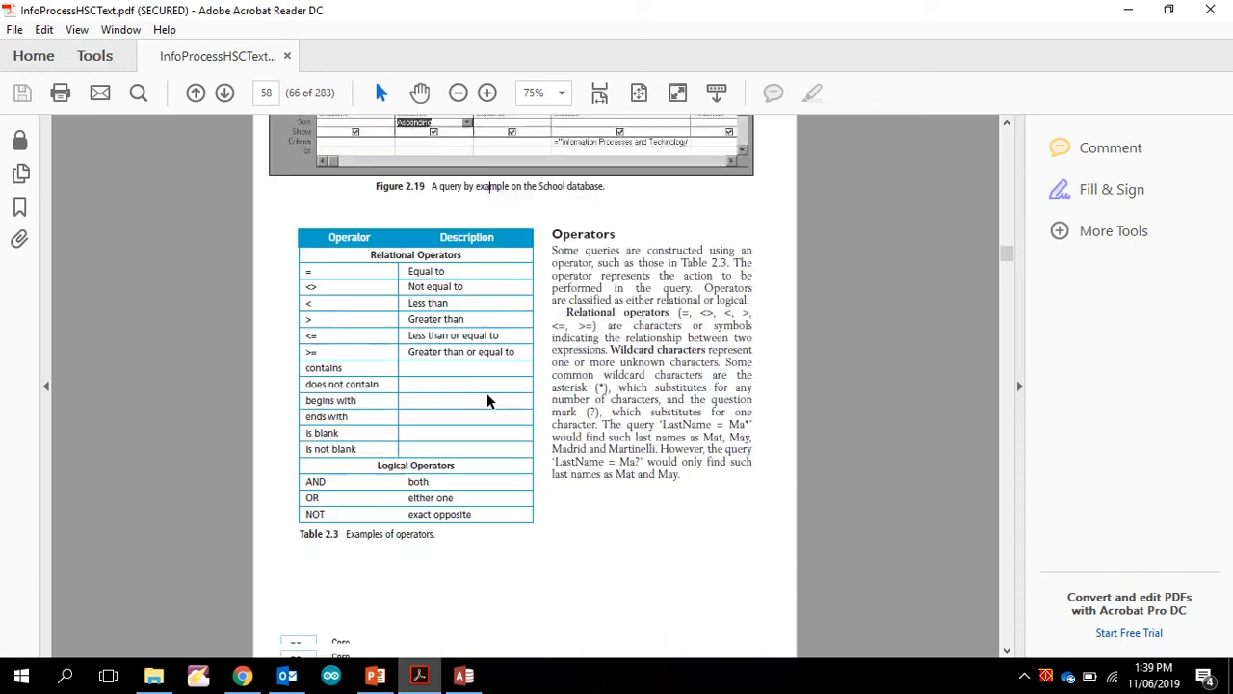
{"action": "scroll", "coordinate": [486, 393], "scroll_direction": "down", "scroll_amount": 2}
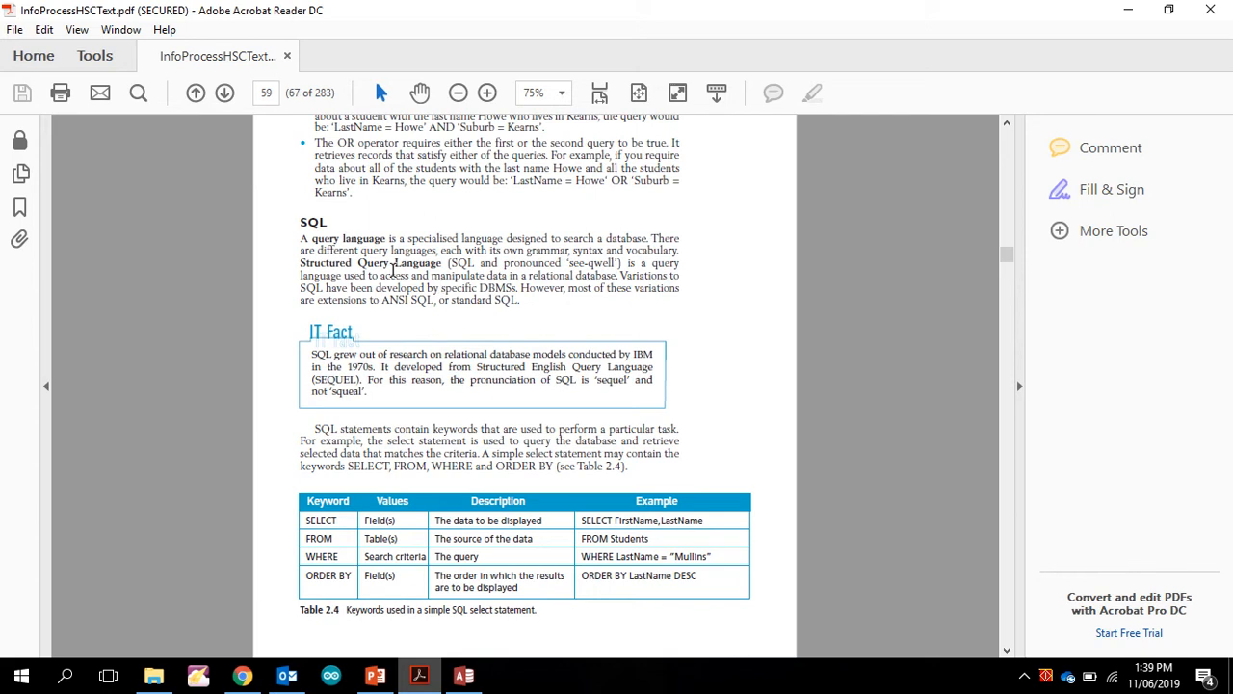
{"action": "scroll", "coordinate": [1010, 164], "scroll_direction": "up", "scroll_amount": 1}
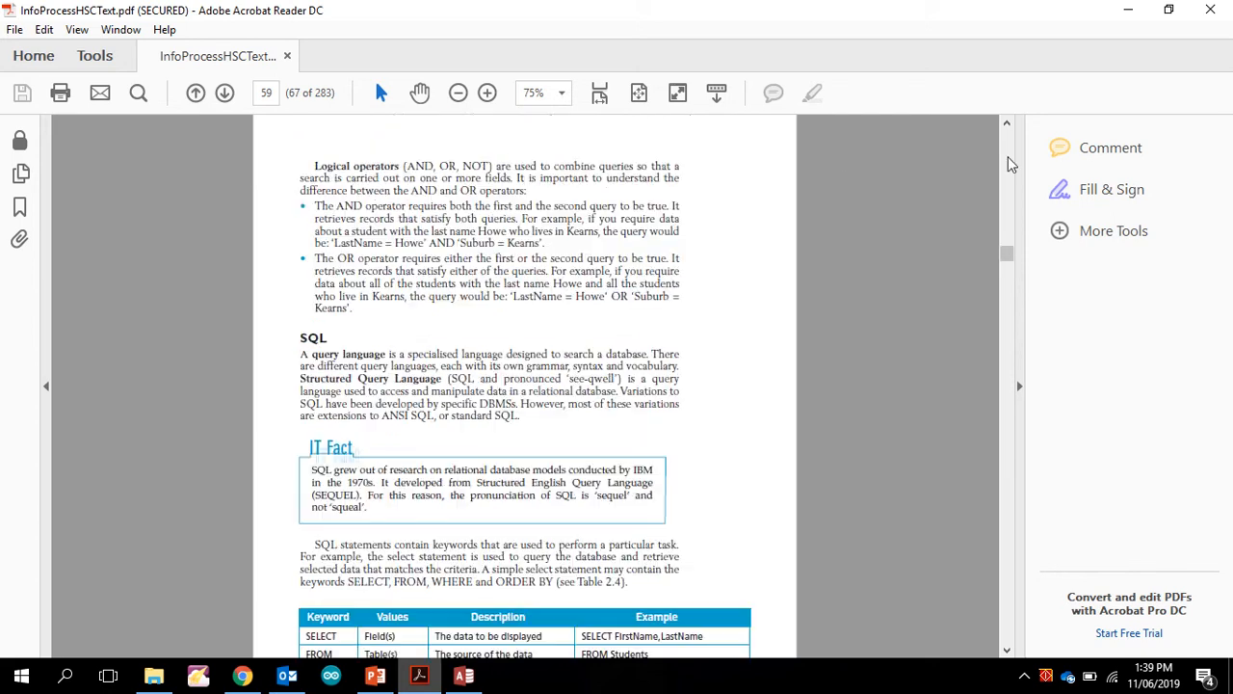
{"action": "left_click", "coordinate": [1010, 163]}
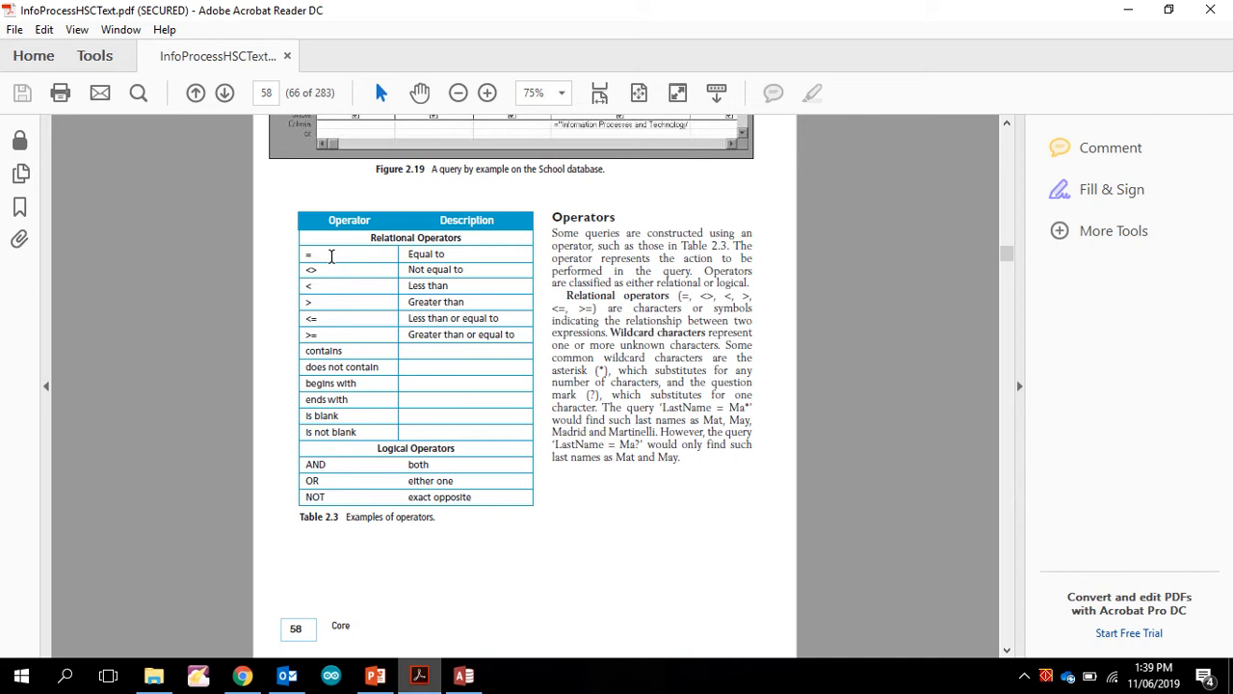
{"action": "left_click", "coordinate": [331, 256]}
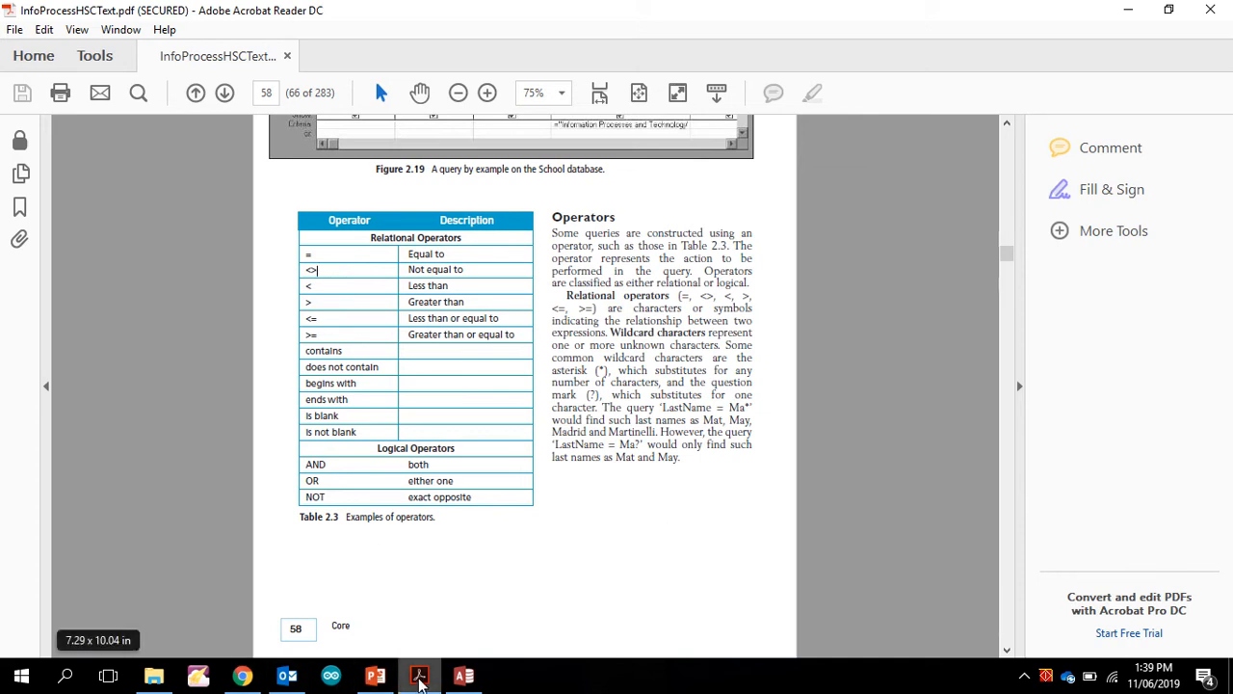
In Access, replace the First_Name criterion with an exact first name, run the query to check the results and return to its design.
{"action": "left_click", "coordinate": [460, 676]}
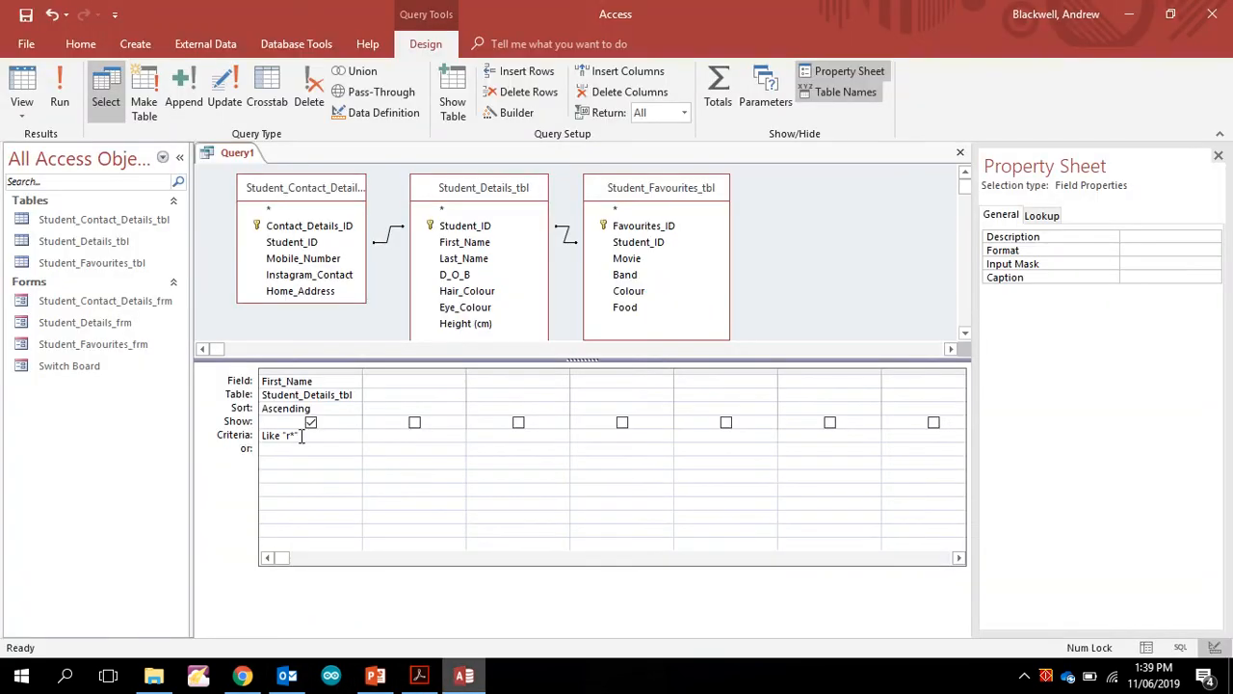
{"action": "left_click_drag", "start_coordinate": [298, 436], "coordinate": [249, 439]}
{"action": "type", "text": "Andrew"}
{"action": "left_click", "coordinate": [311, 472]}
{"action": "left_click", "coordinate": [16, 94]}
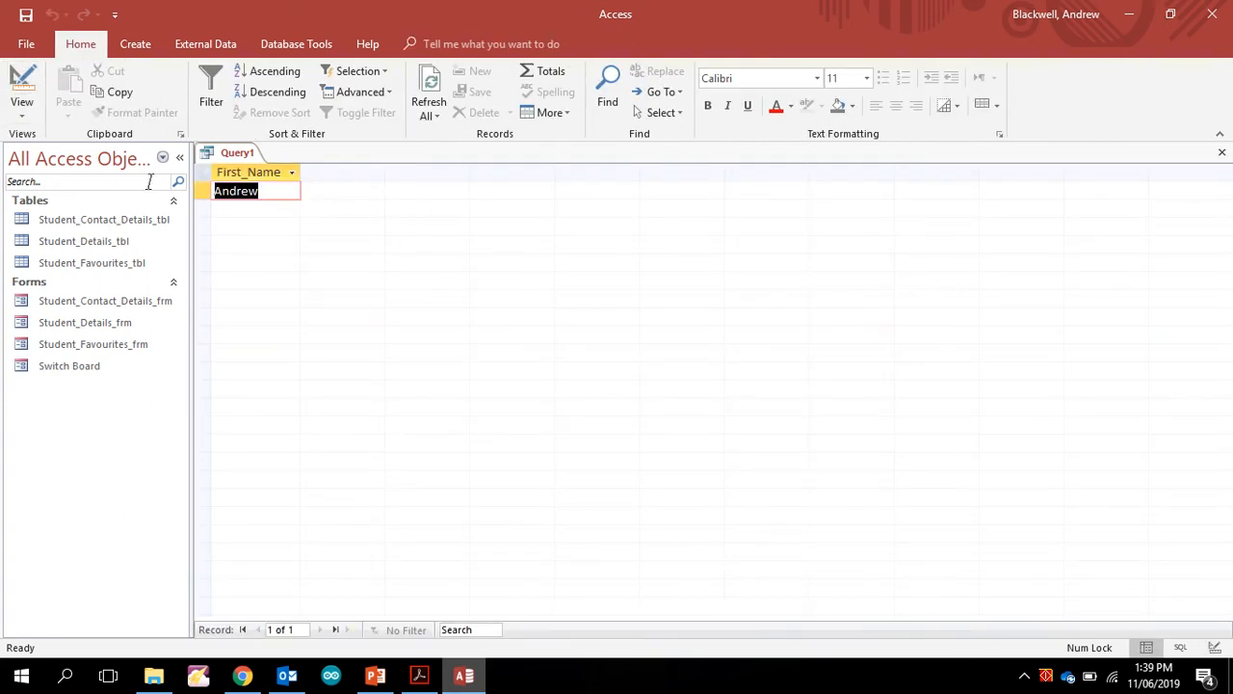
{"action": "left_click", "coordinate": [22, 85]}
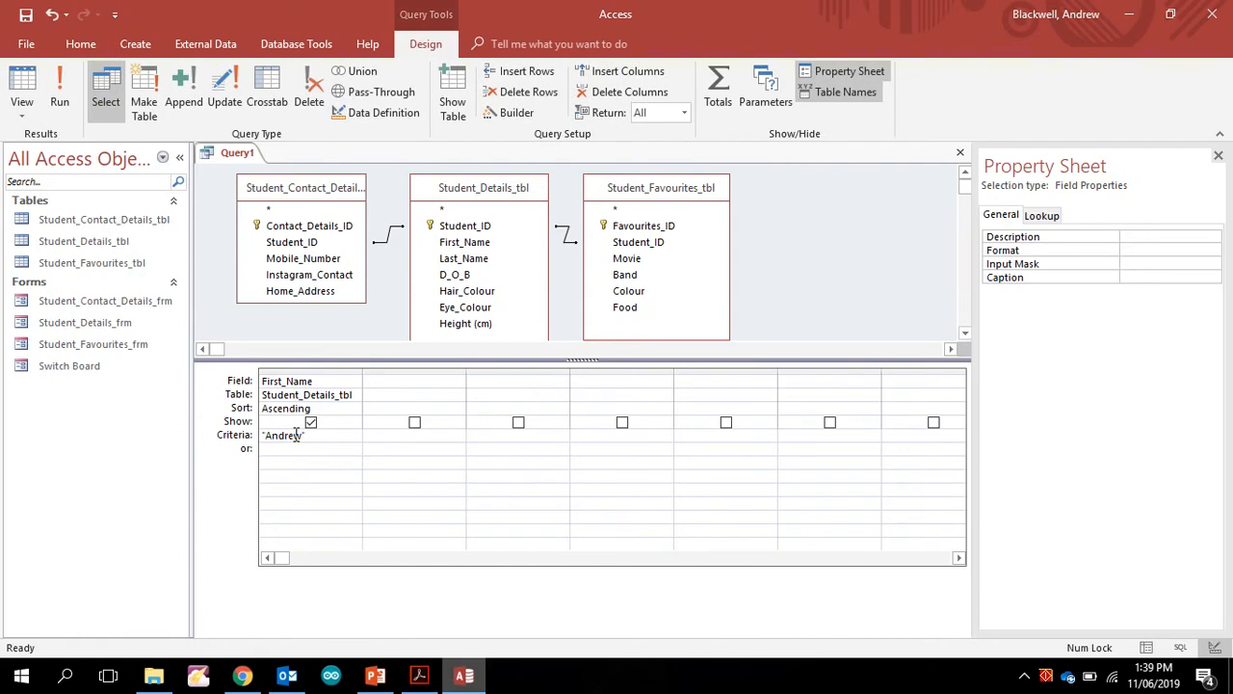
{"action": "left_click", "coordinate": [60, 91]}
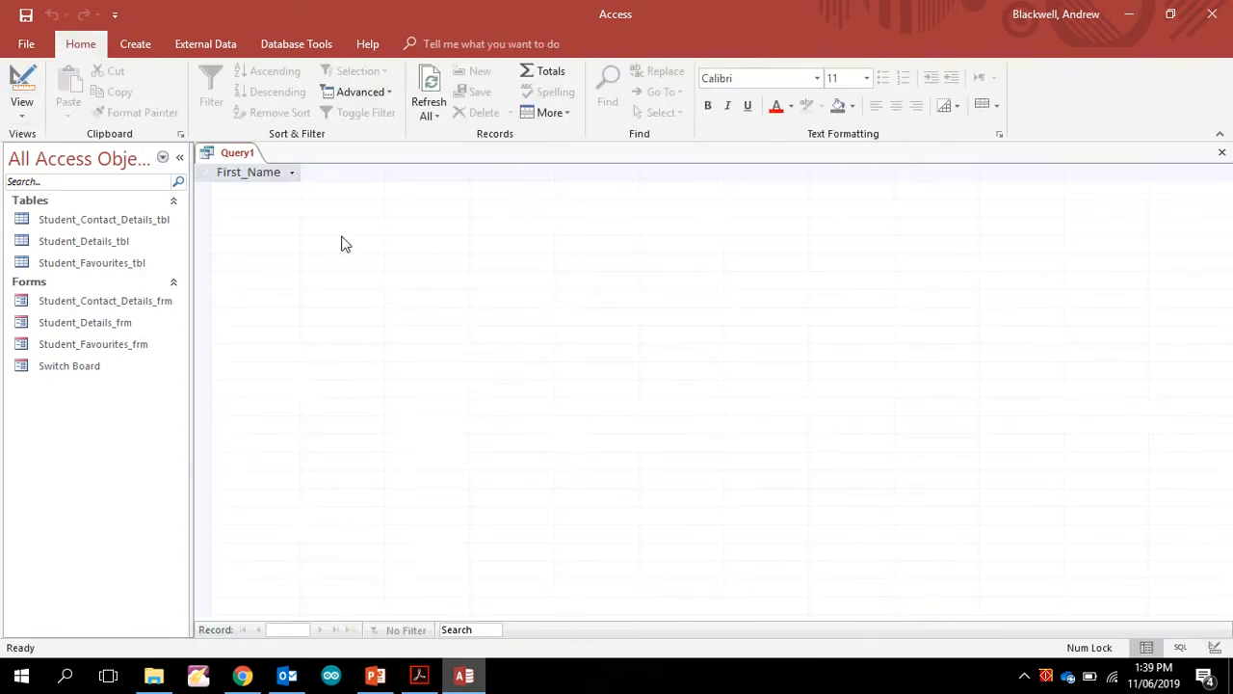
{"action": "left_click", "coordinate": [21, 88]}
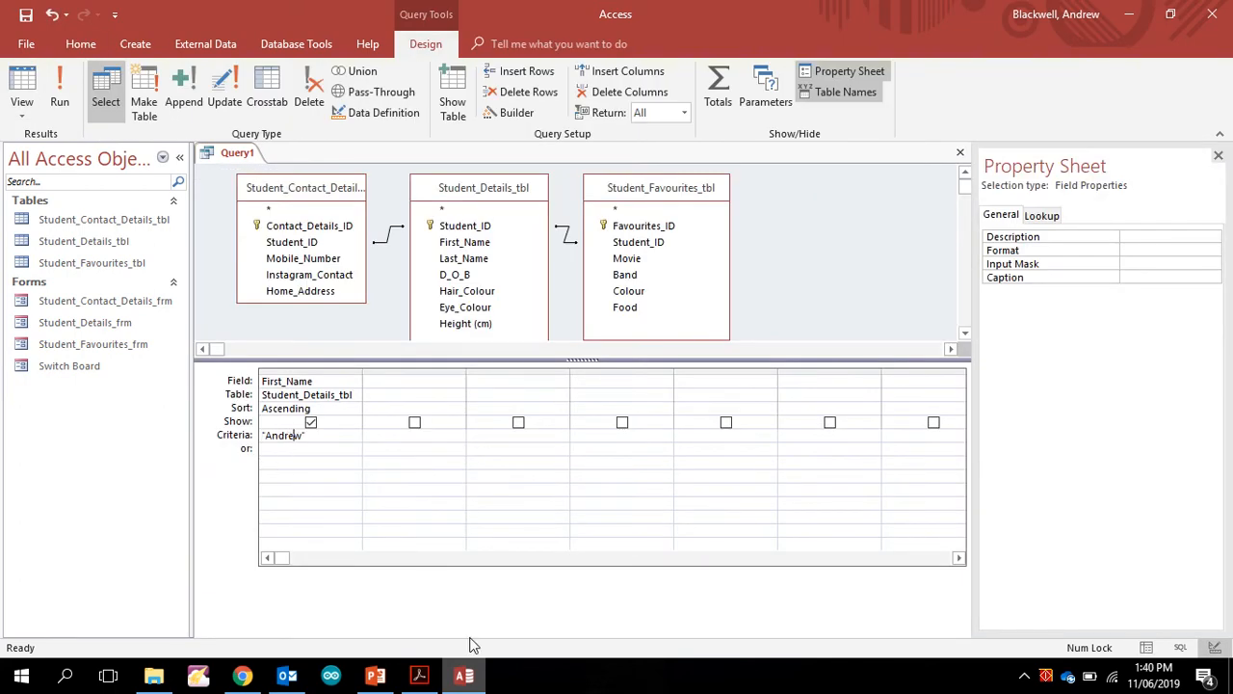
Look up the "is blank" operator in Table 2.3 of the PDF textbook in Acrobat Reader.
{"action": "left_click", "coordinate": [419, 674]}
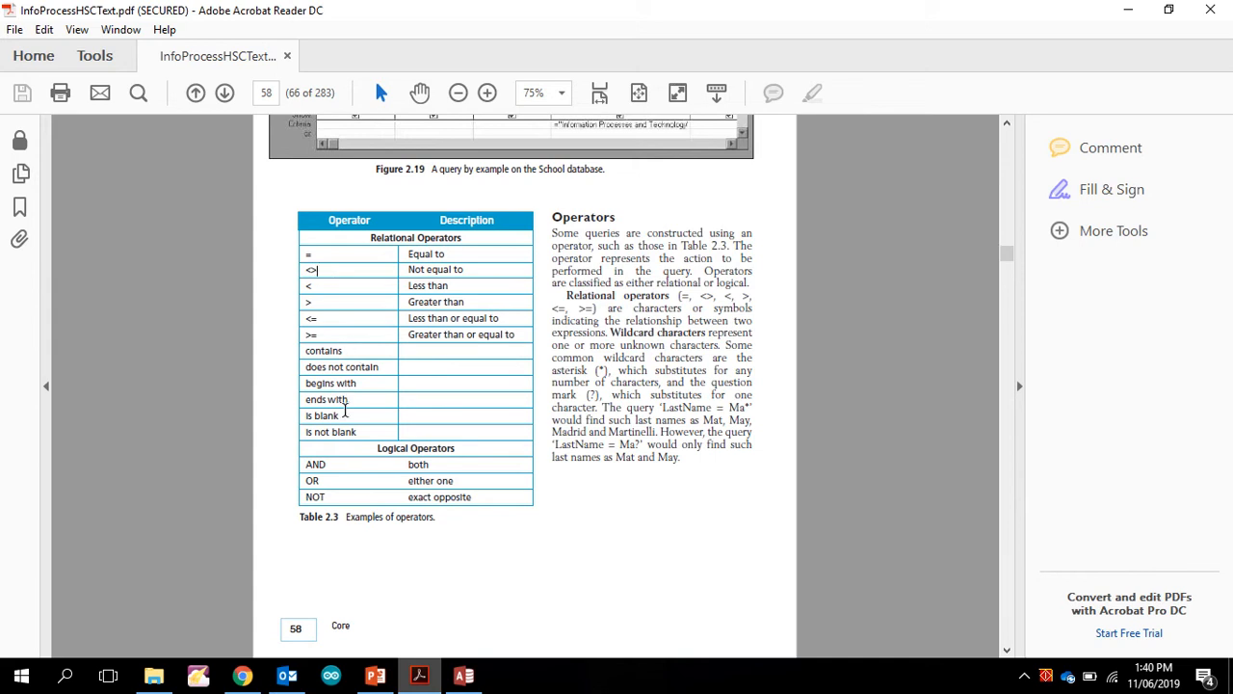
{"action": "left_click_drag", "start_coordinate": [344, 416], "coordinate": [298, 413]}
{"action": "left_click", "coordinate": [242, 676]}
{"action": "left_click", "coordinate": [243, 676]}
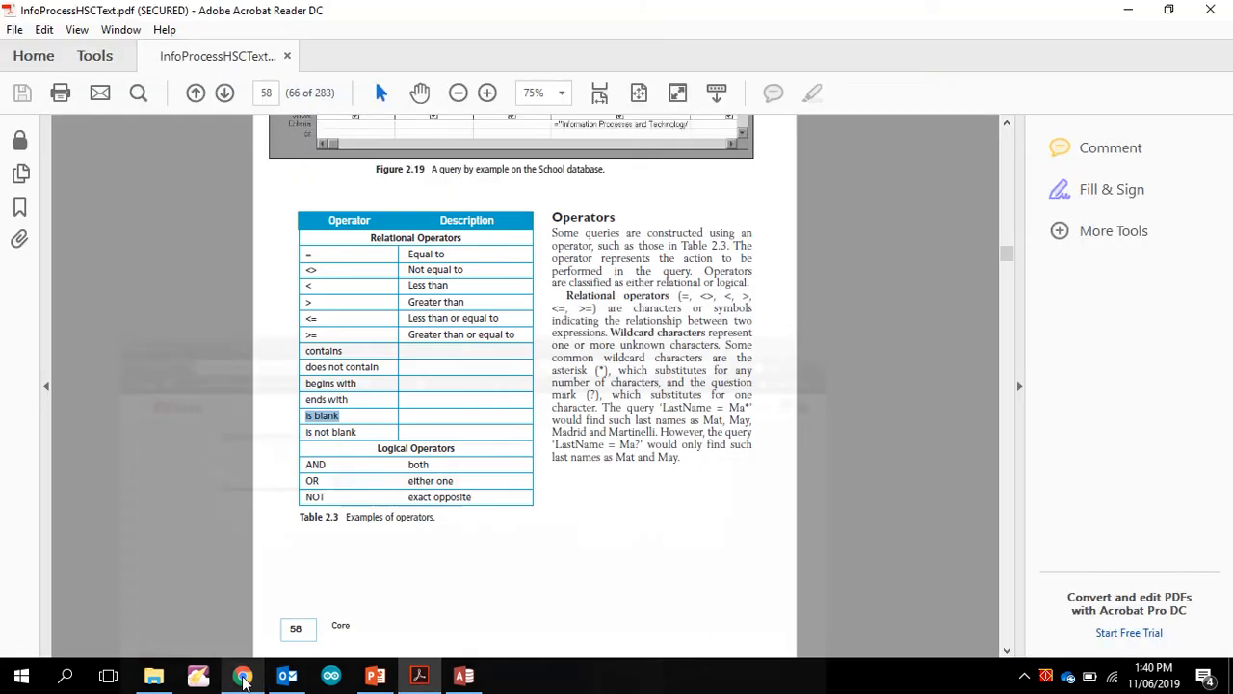
In Access, set the First_Name criterion to Is Null, view the query results and return to the design.
{"action": "left_click", "coordinate": [464, 677]}
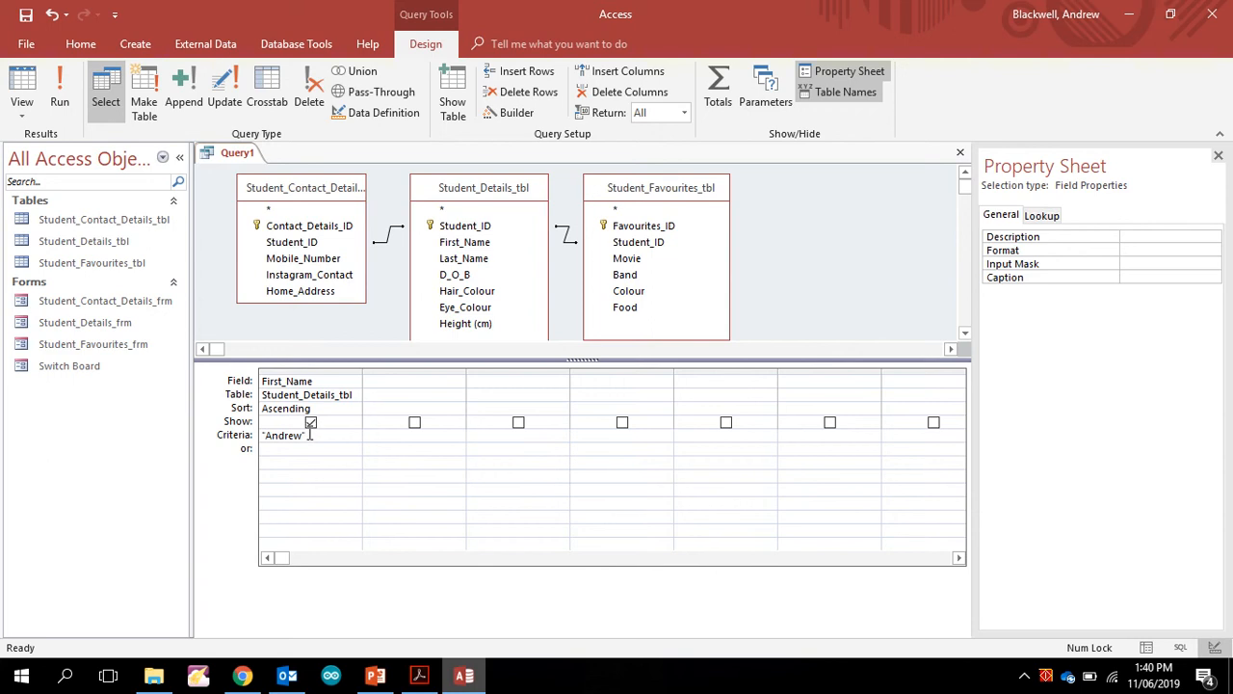
{"action": "left_click_drag", "start_coordinate": [306, 435], "coordinate": [248, 438]}
{"action": "type", "text": "Null"}
{"action": "left_click", "coordinate": [262, 438]}
{"action": "type", "text": "Is"}
{"action": "key", "text": "Down"}
{"action": "left_click", "coordinate": [24, 85]}
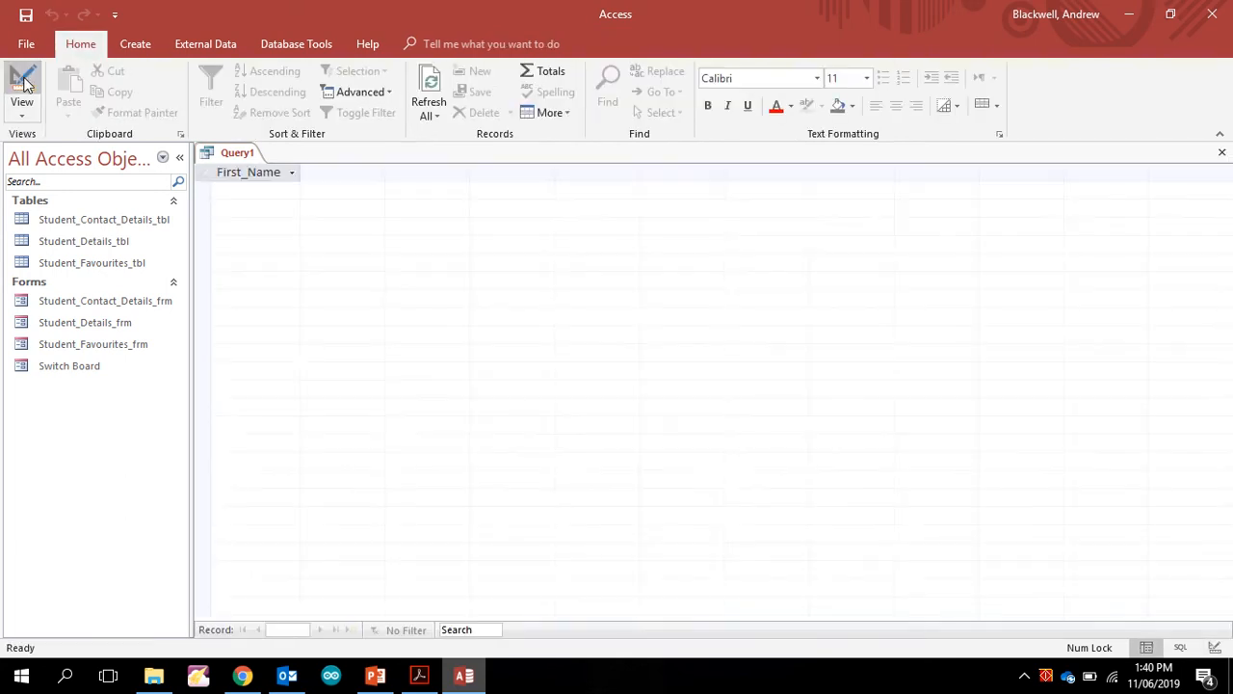
{"action": "left_click", "coordinate": [24, 85]}
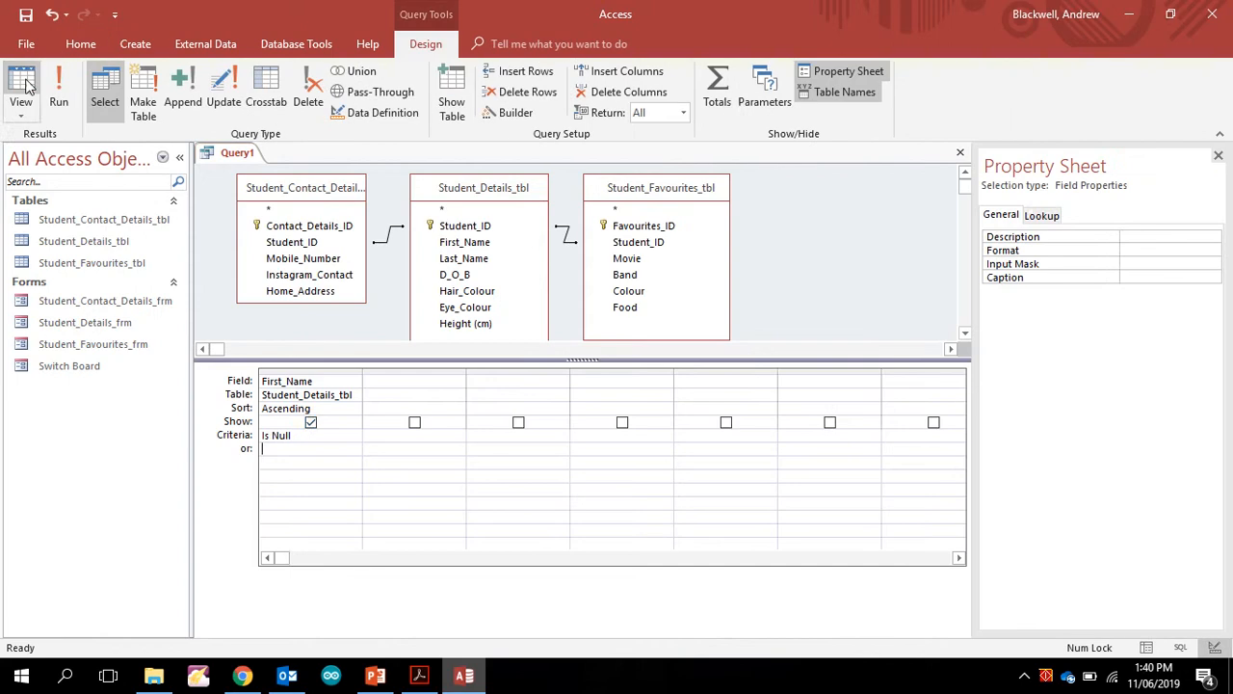
Change the First_Name criterion to Is Not Null, view the results and return to the query design.
{"action": "left_click", "coordinate": [274, 436]}
{"action": "type", "text": "Not"}
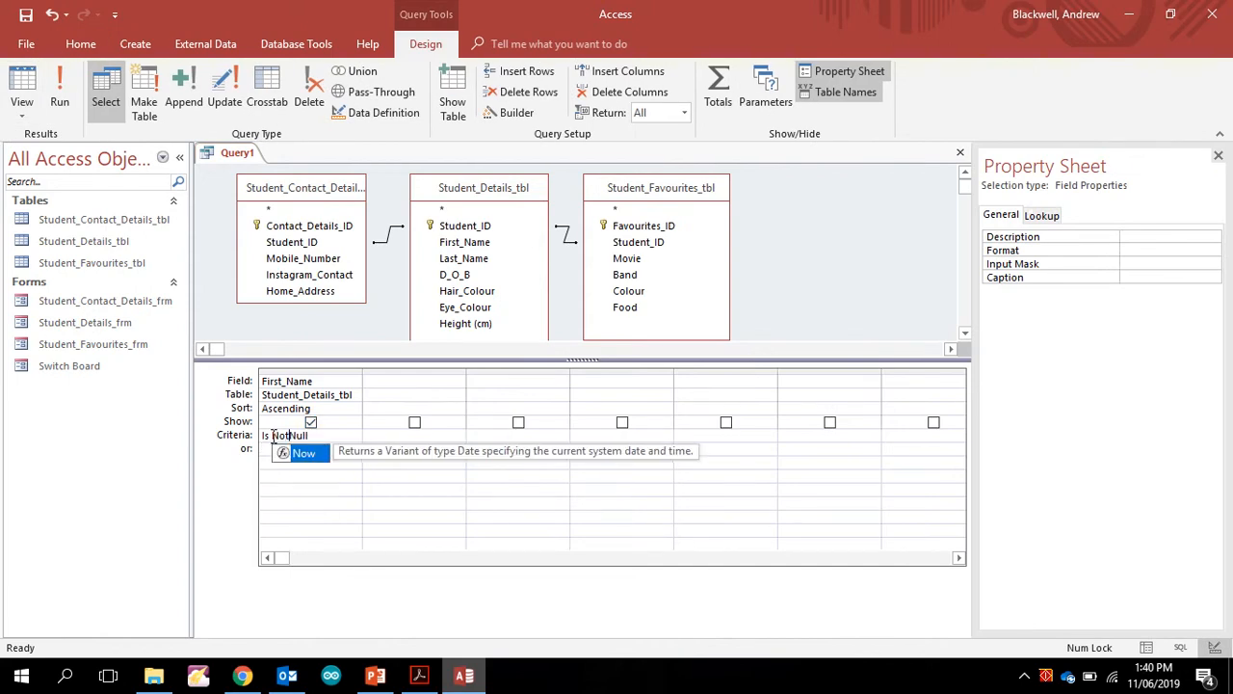
{"action": "left_click", "coordinate": [24, 85]}
{"action": "left_click", "coordinate": [24, 84]}
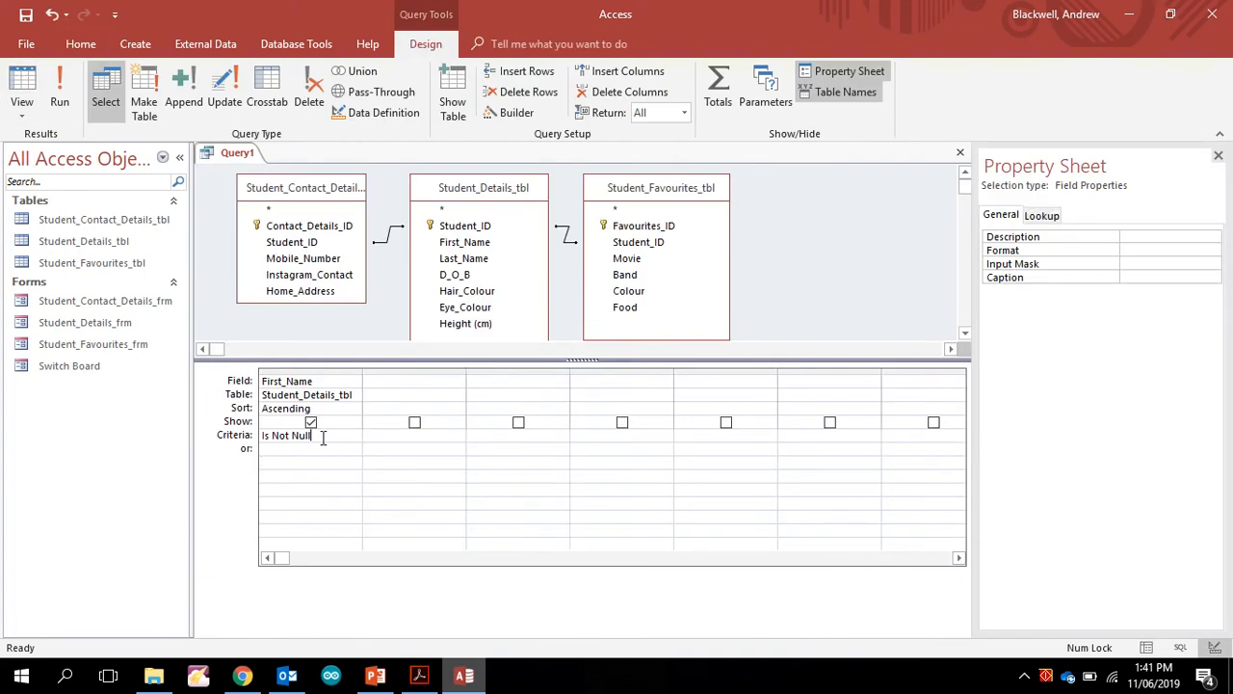
Check the remaining operators in Table 2.3 of the PDF textbook in Acrobat Reader and return to Access.
{"action": "left_click", "coordinate": [419, 675]}
{"action": "left_click", "coordinate": [345, 469]}
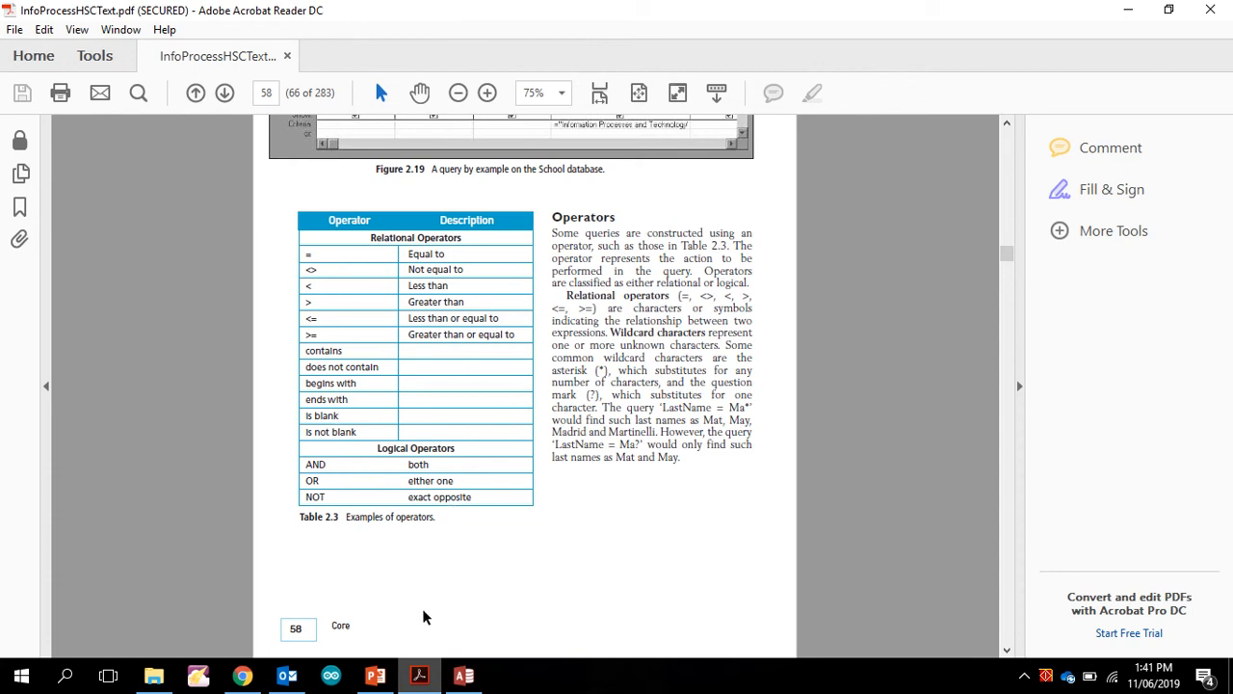
{"action": "left_click", "coordinate": [465, 677]}
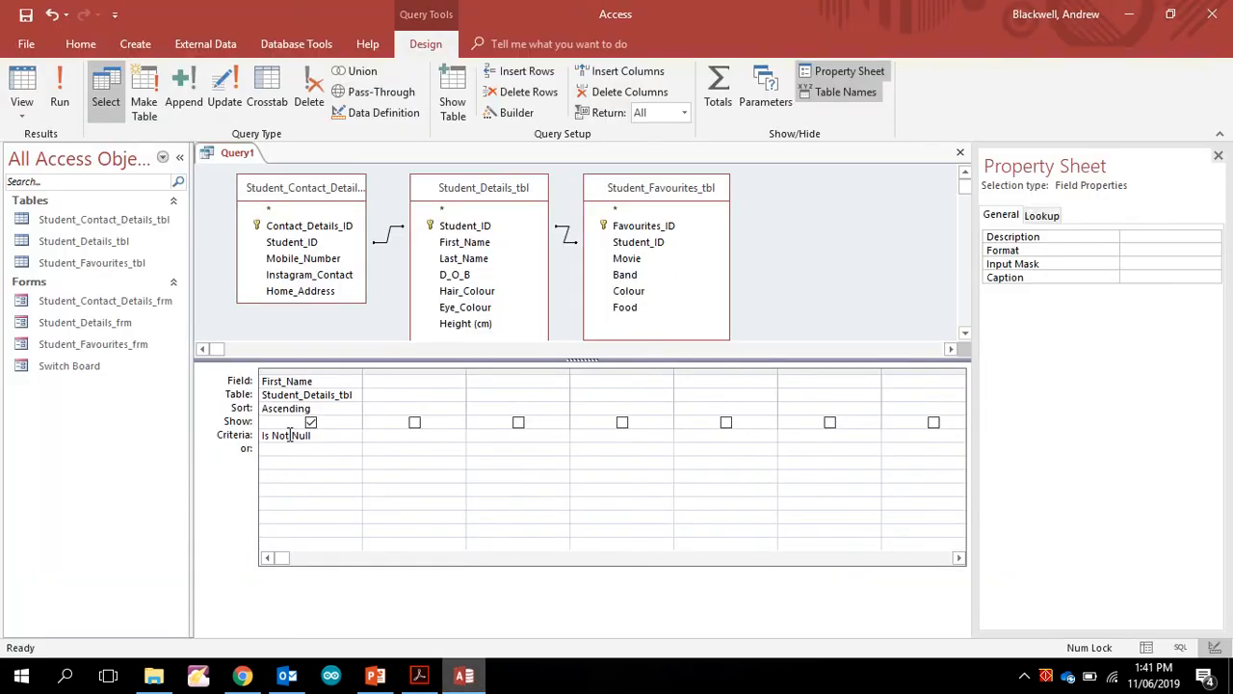
Clear the First_Name criterion and add the Last_Name field from Student_Details_tbl to the query.
{"action": "left_click_drag", "start_coordinate": [311, 436], "coordinate": [231, 427]}
{"action": "left_click", "coordinate": [419, 675]}
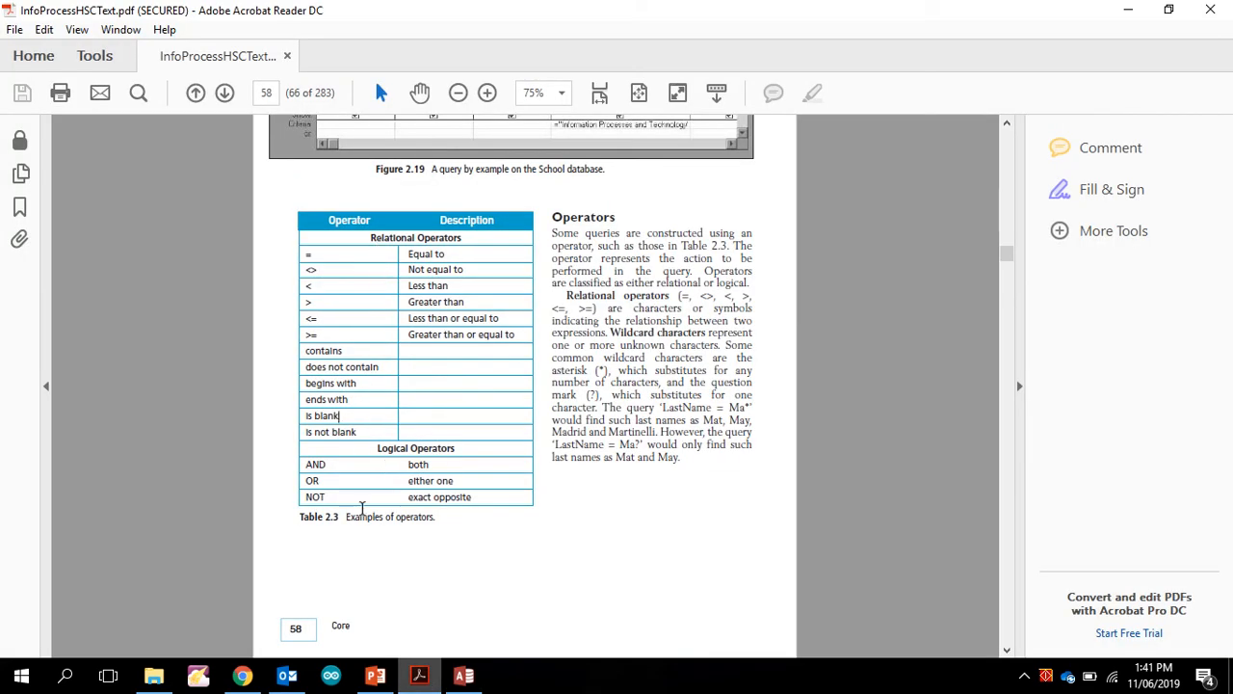
{"action": "left_click", "coordinate": [461, 677]}
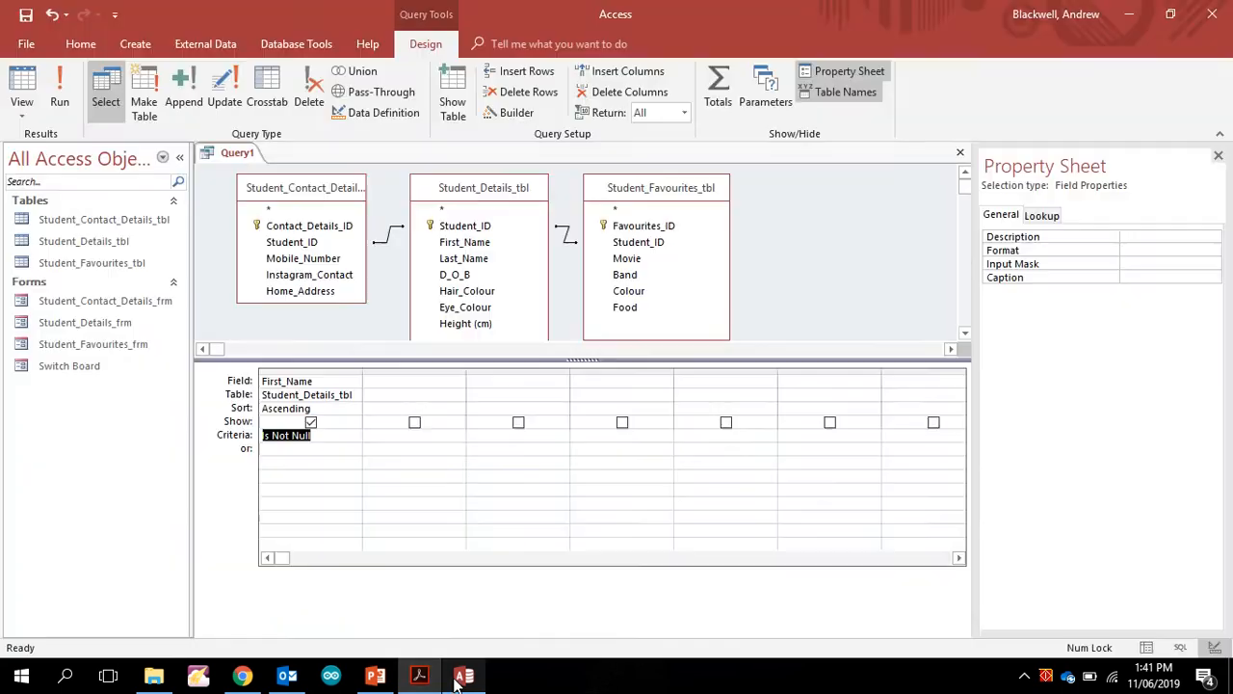
{"action": "key", "text": "Delete"}
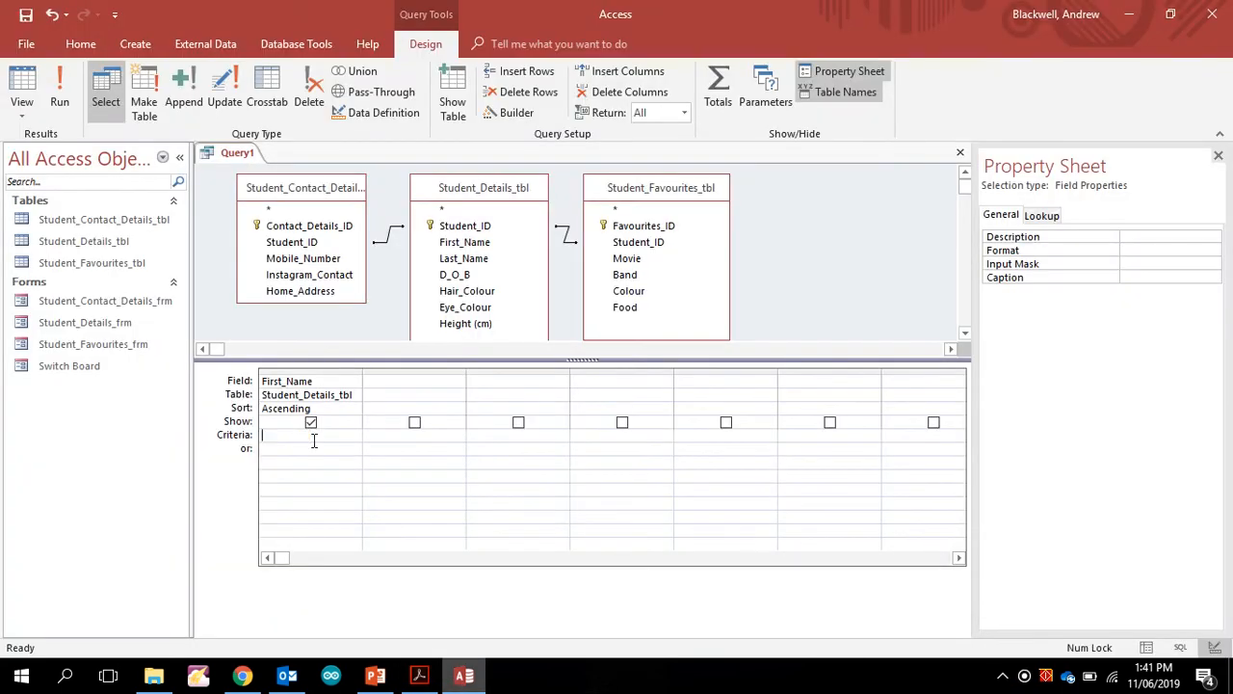
{"action": "left_click", "coordinate": [418, 379]}
{"action": "double_click", "coordinate": [459, 262]}
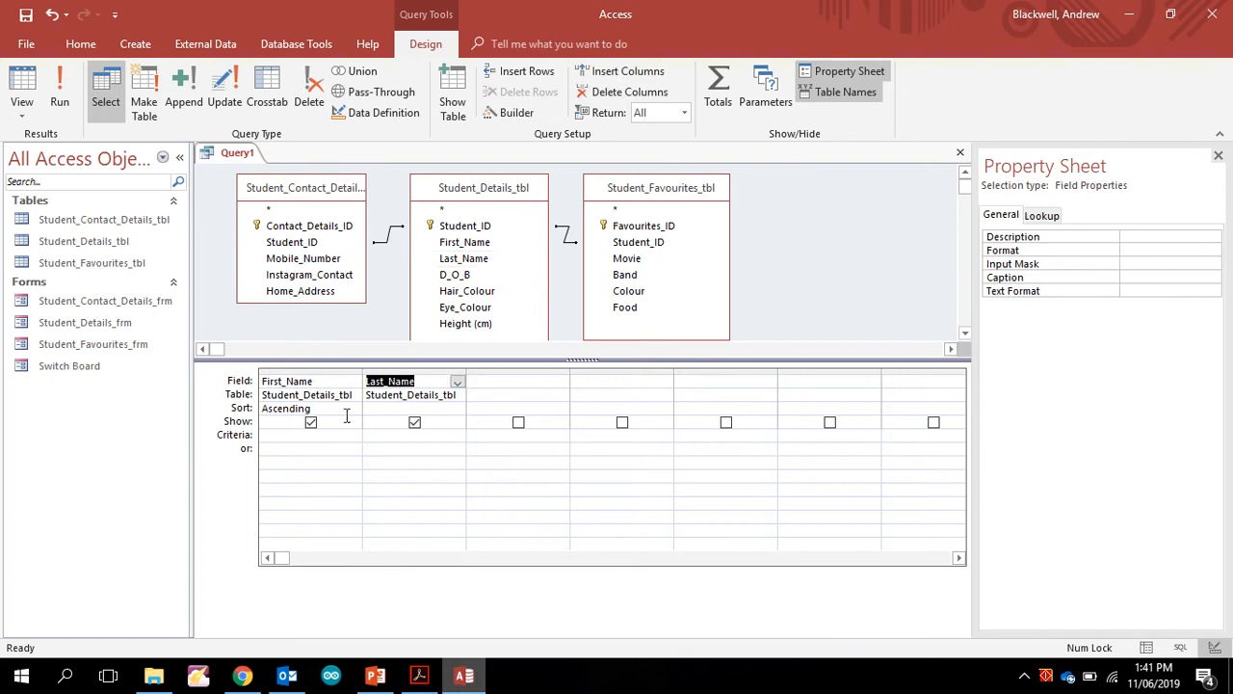
Set the First_Name criterion to a first name with its final letter replaced by the ? wildcard, and check the query results.
{"action": "left_click", "coordinate": [310, 437]}
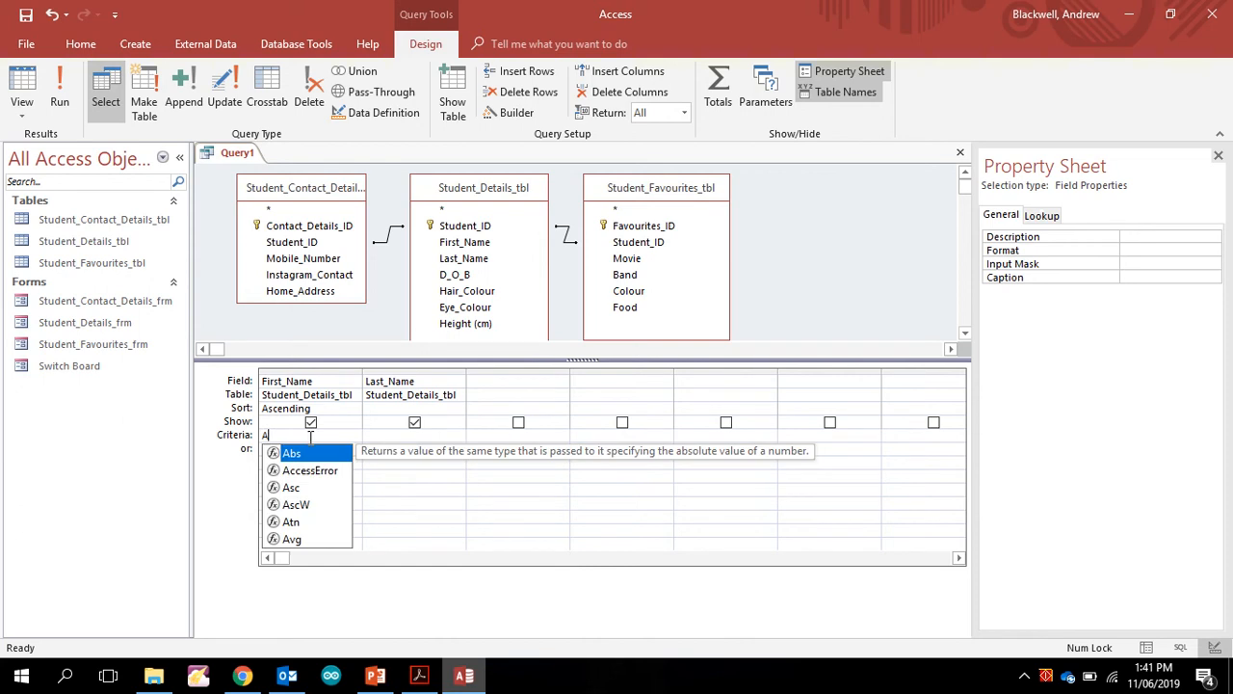
{"action": "key", "text": "BackSpace"}
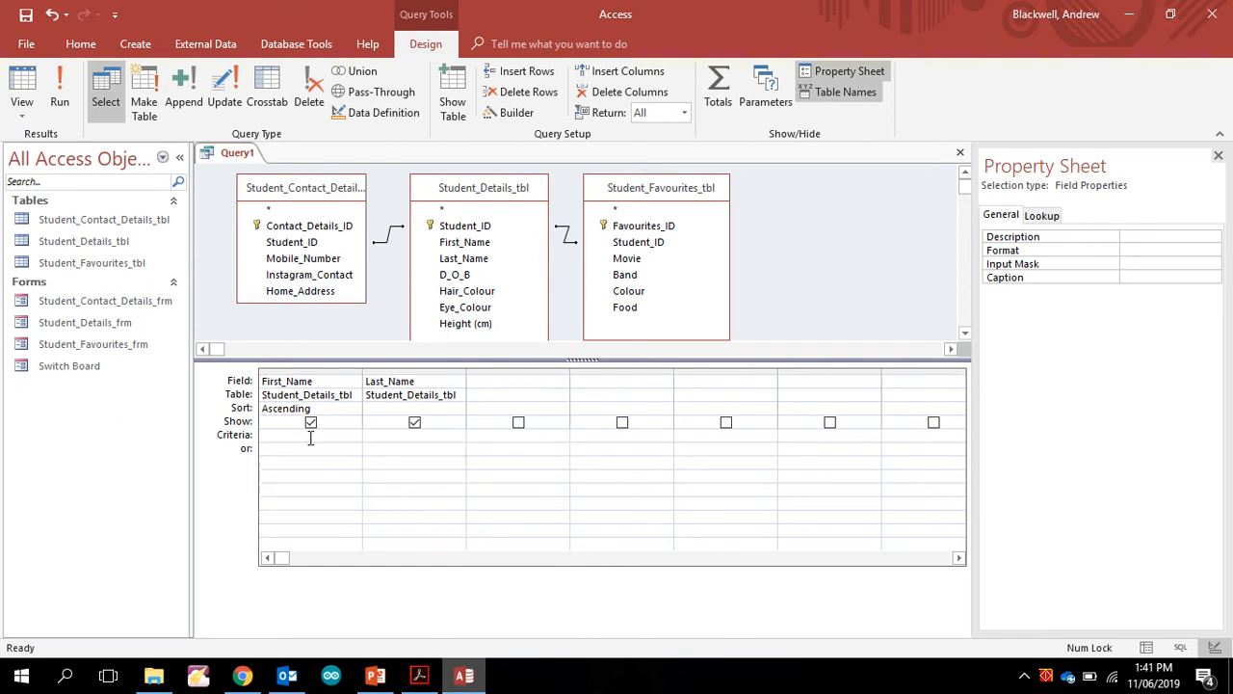
{"action": "type", "text": "an"}
{"action": "key", "text": "BackSpace"}
{"action": "type", "text": "Andre?"}
{"action": "left_click", "coordinate": [366, 437]}
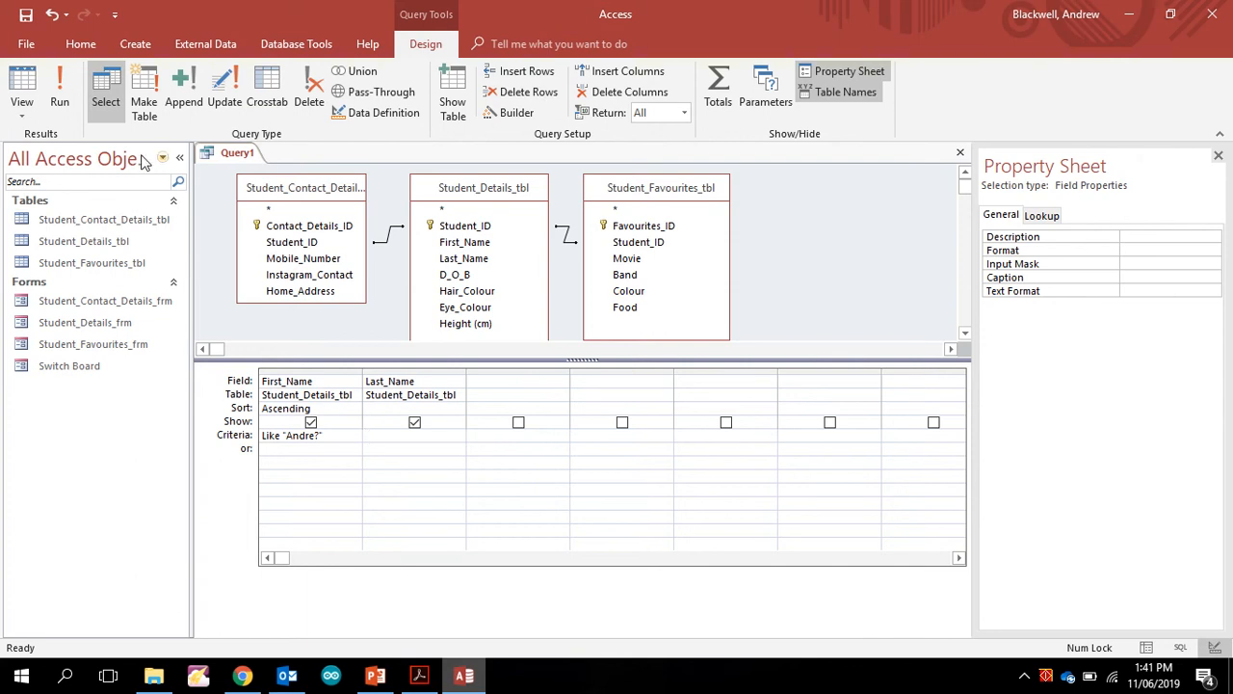
{"action": "left_click", "coordinate": [26, 82]}
{"action": "left_click", "coordinate": [26, 82]}
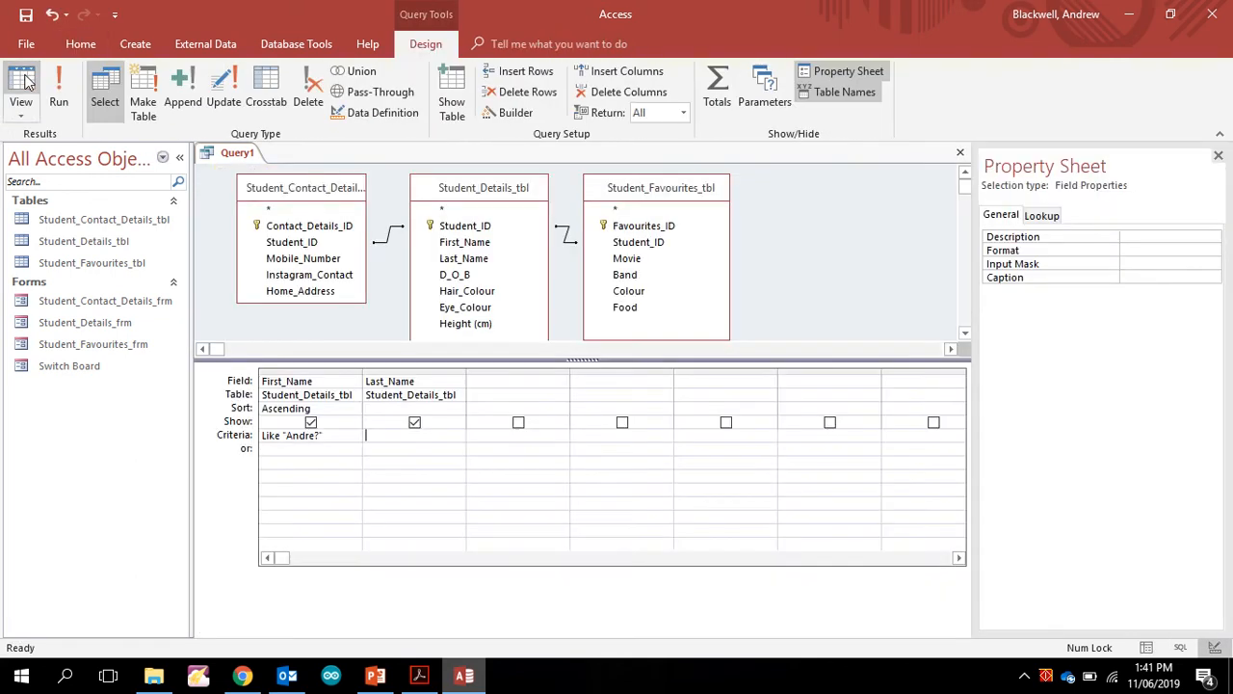
Set the Last_Name criterion to Like "*c*", view the query results and return to the design.
{"action": "left_click", "coordinate": [376, 436]}
{"action": "type", "text": "B"}
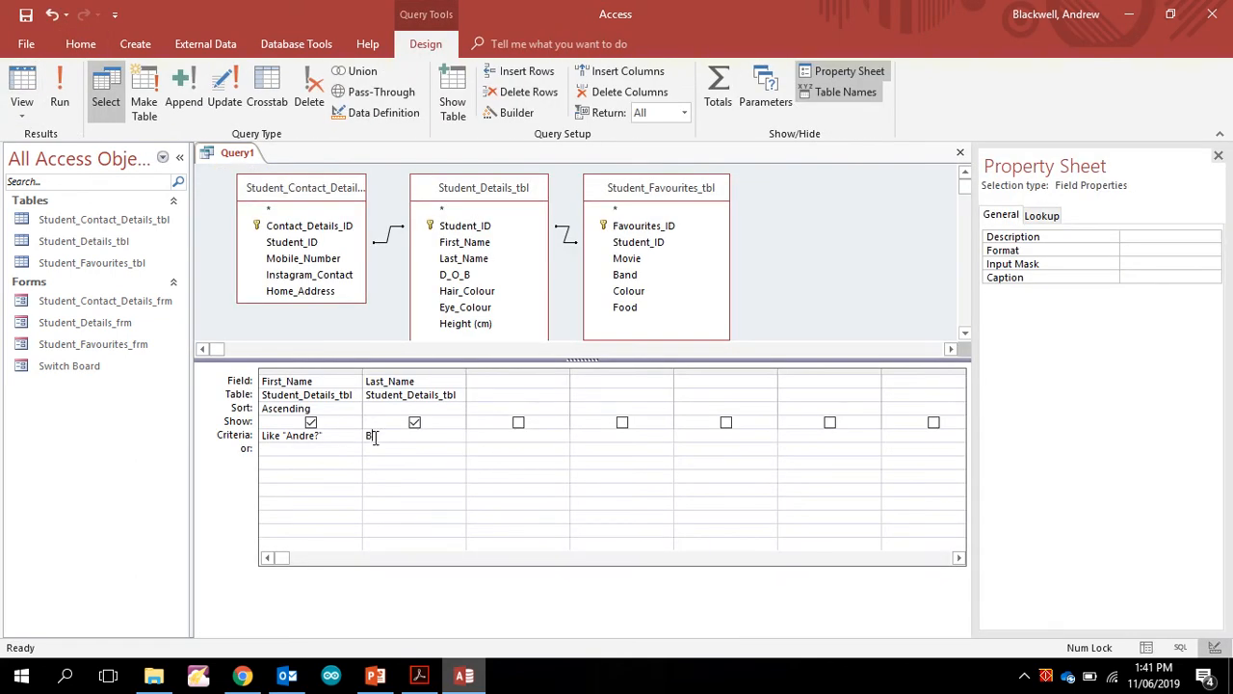
{"action": "type", "text": "l"}
{"action": "type", "text": "c*"}
{"action": "left_click", "coordinate": [29, 97]}
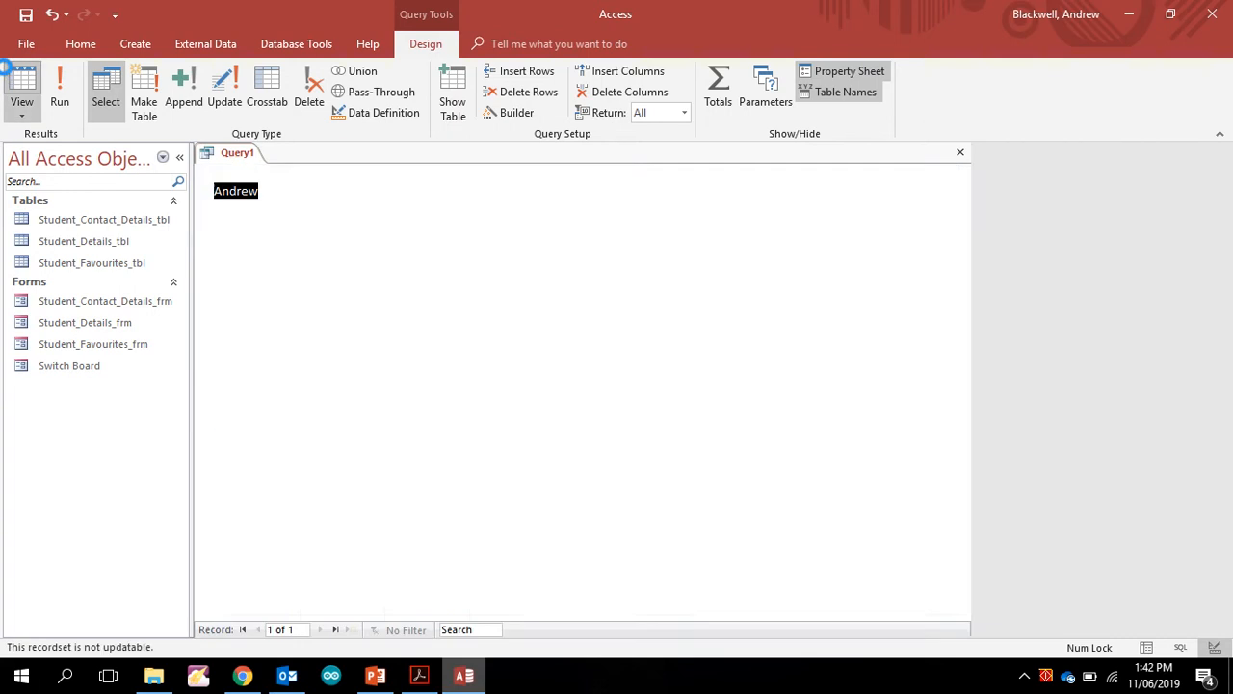
{"action": "left_click", "coordinate": [23, 96]}
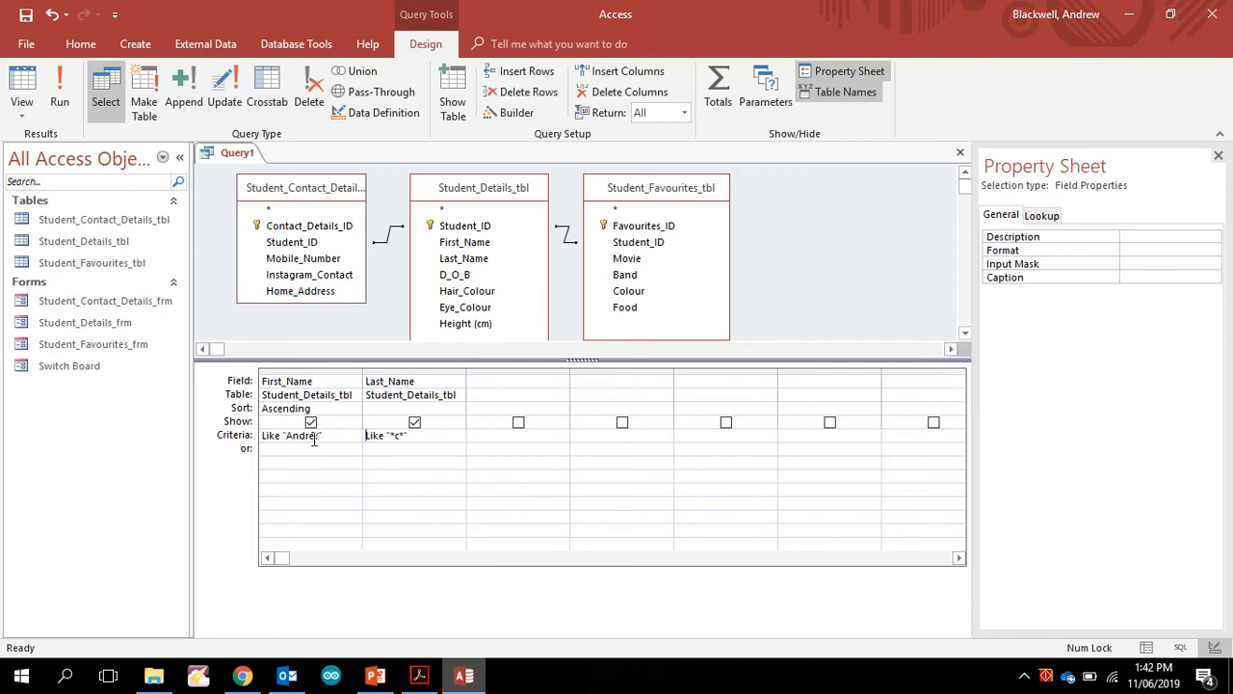
Change the Last_Name criterion to Like "*r*", view the query results and return to the design.
{"action": "type", "text": "?"}
{"action": "left_click", "coordinate": [21, 92]}
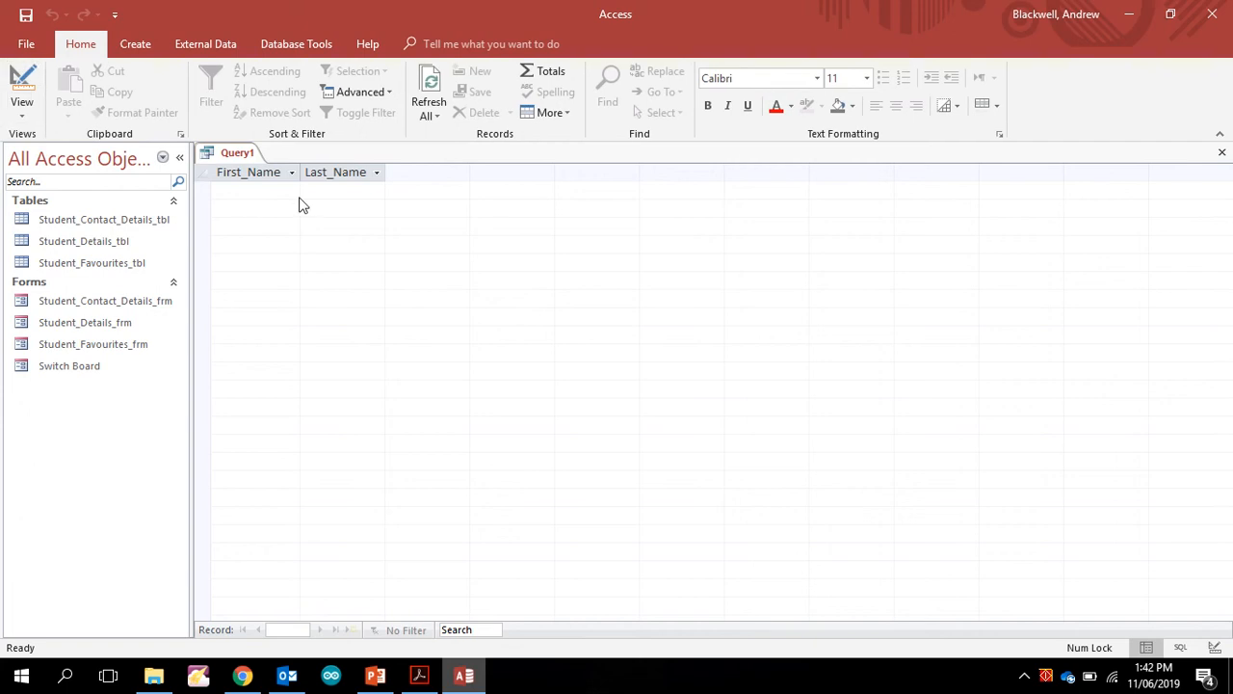
{"action": "left_click", "coordinate": [21, 91]}
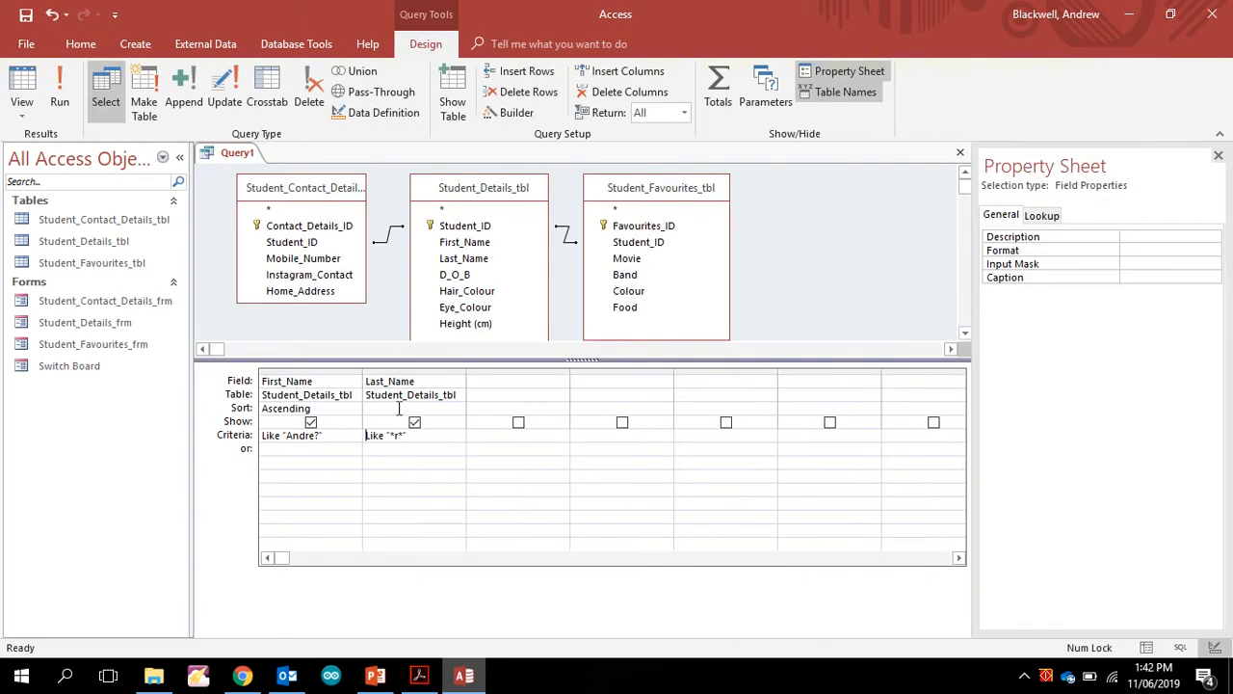
Move the Last_Name criterion Like "*r*" down to the or row, view the query results and return to the design.
{"action": "left_click_drag", "start_coordinate": [416, 437], "coordinate": [350, 435]}
{"action": "key", "text": "ctrl+c"}
{"action": "left_click", "coordinate": [377, 449]}
{"action": "key", "text": "ctrl+v"}
{"action": "key", "text": "Up"}
{"action": "key", "text": "Delete"}
{"action": "left_click", "coordinate": [21, 82]}
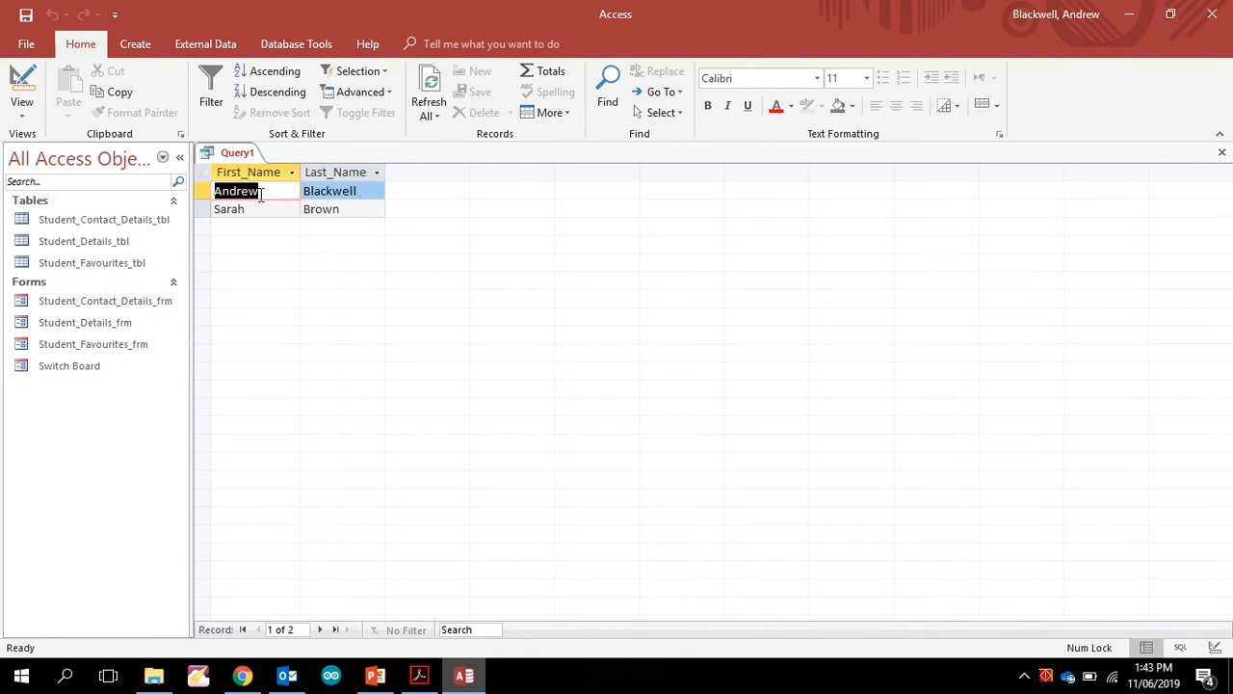
{"action": "left_click", "coordinate": [29, 82]}
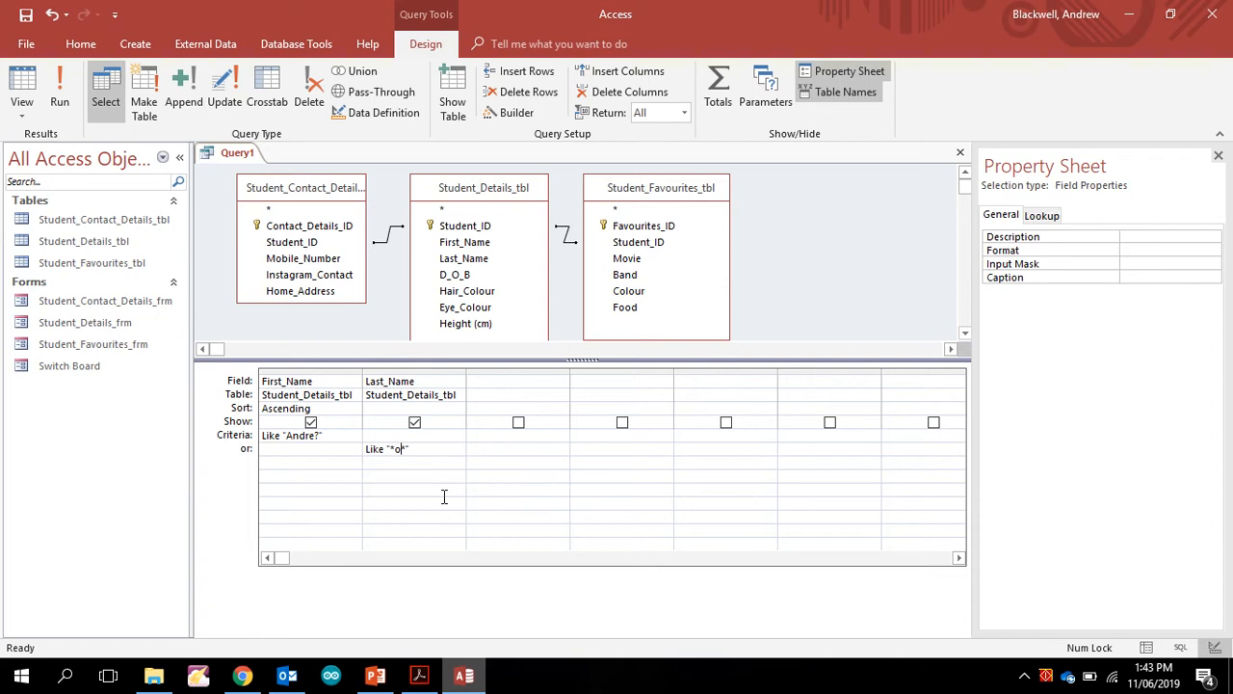
Change the Last_Name or criterion to Like "*o*", view the query results, and consult the operator table in the PDF textbook before returning to Access.
{"action": "left_click", "coordinate": [27, 91]}
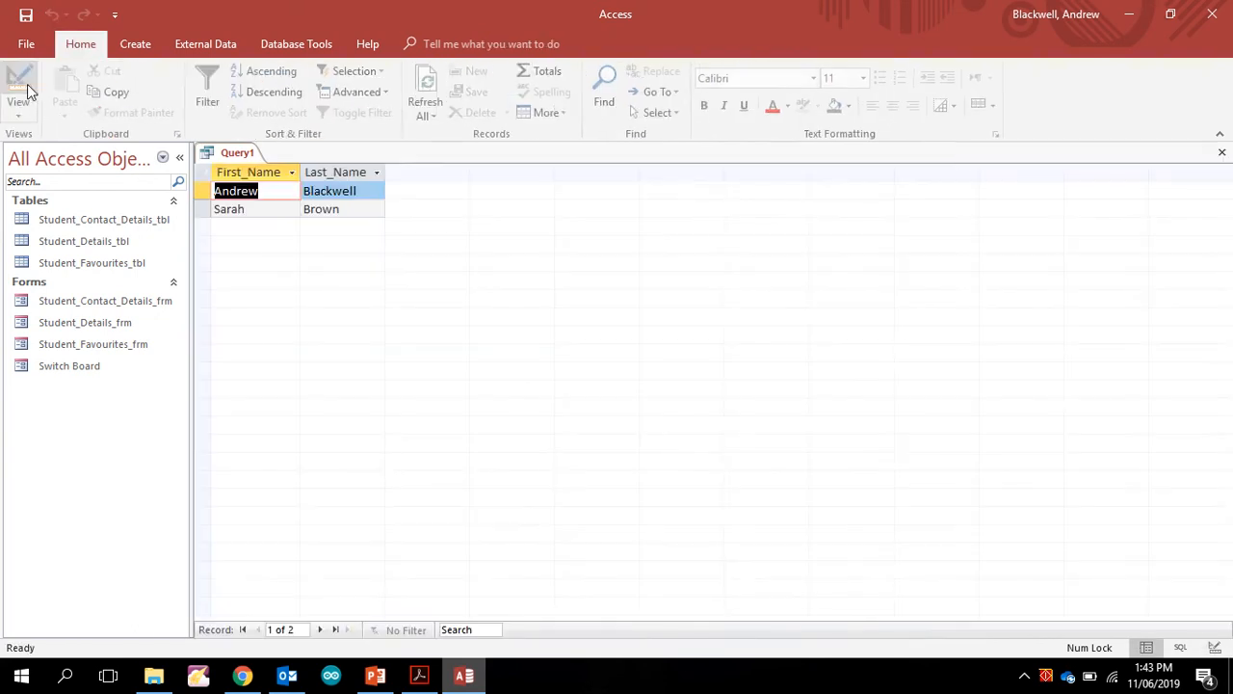
{"action": "left_click", "coordinate": [27, 92]}
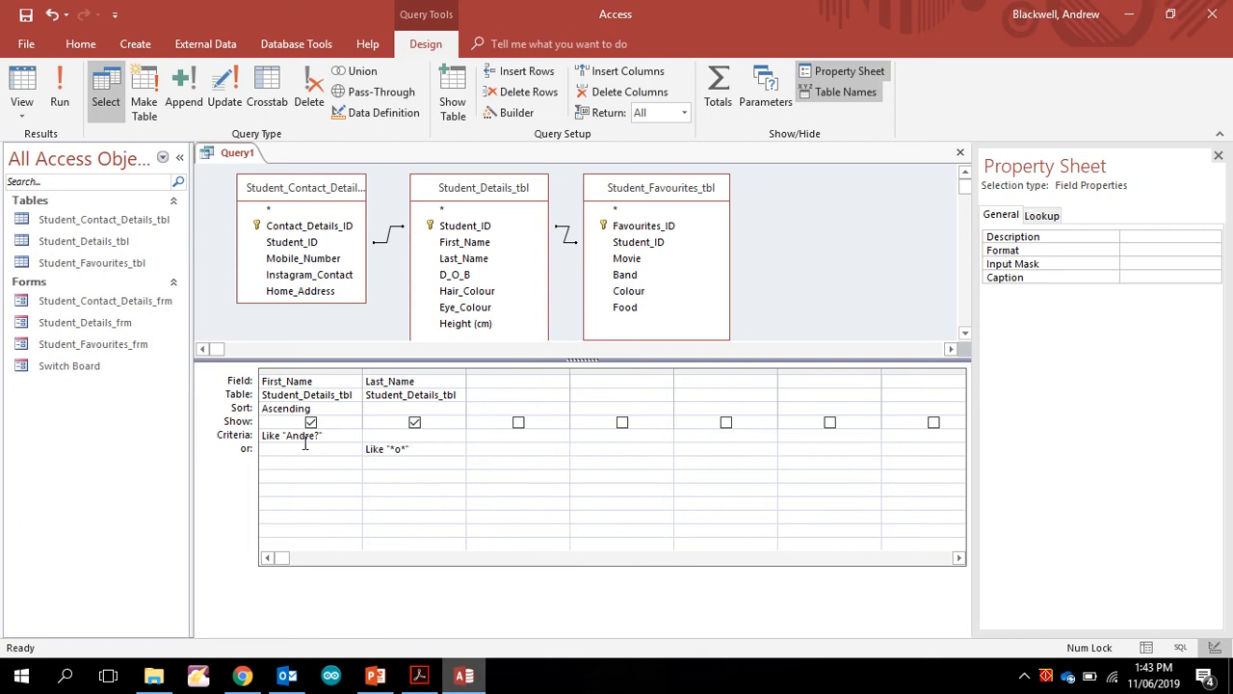
{"action": "left_click", "coordinate": [419, 674]}
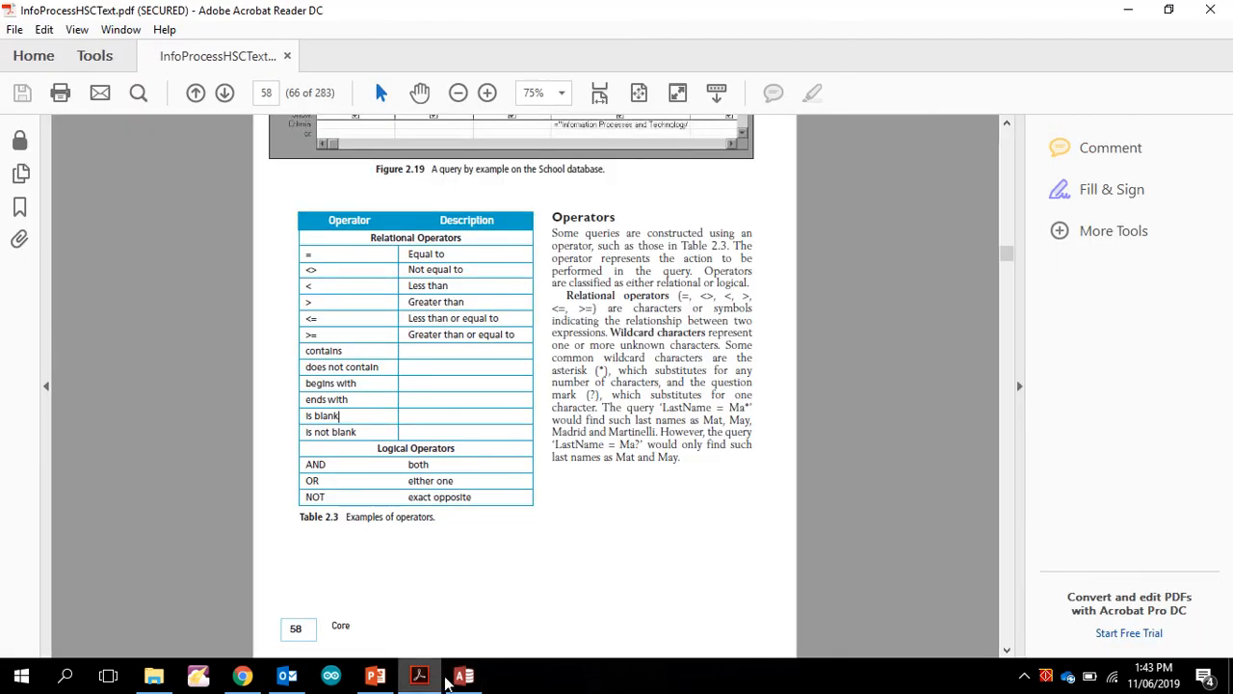
{"action": "left_click", "coordinate": [448, 678]}
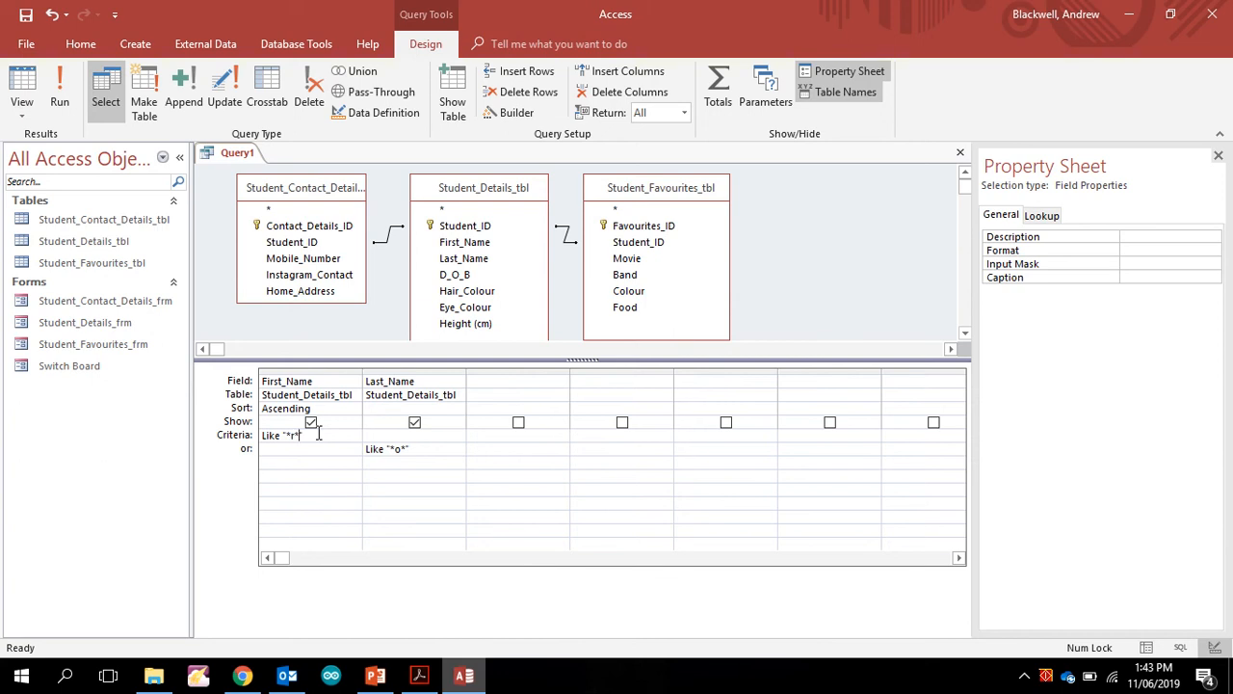
With First_Name set to Like "*r*", move the Last_Name criterion Like "*o*" up to the same criteria row and check the results.
{"action": "left_click_drag", "start_coordinate": [425, 447], "coordinate": [333, 441]}
{"action": "key", "text": "ctrl+c"}
{"action": "key", "text": "Delete"}
{"action": "left_click", "coordinate": [375, 436]}
{"action": "key", "text": "ctrl+v"}
{"action": "left_click", "coordinate": [23, 87]}
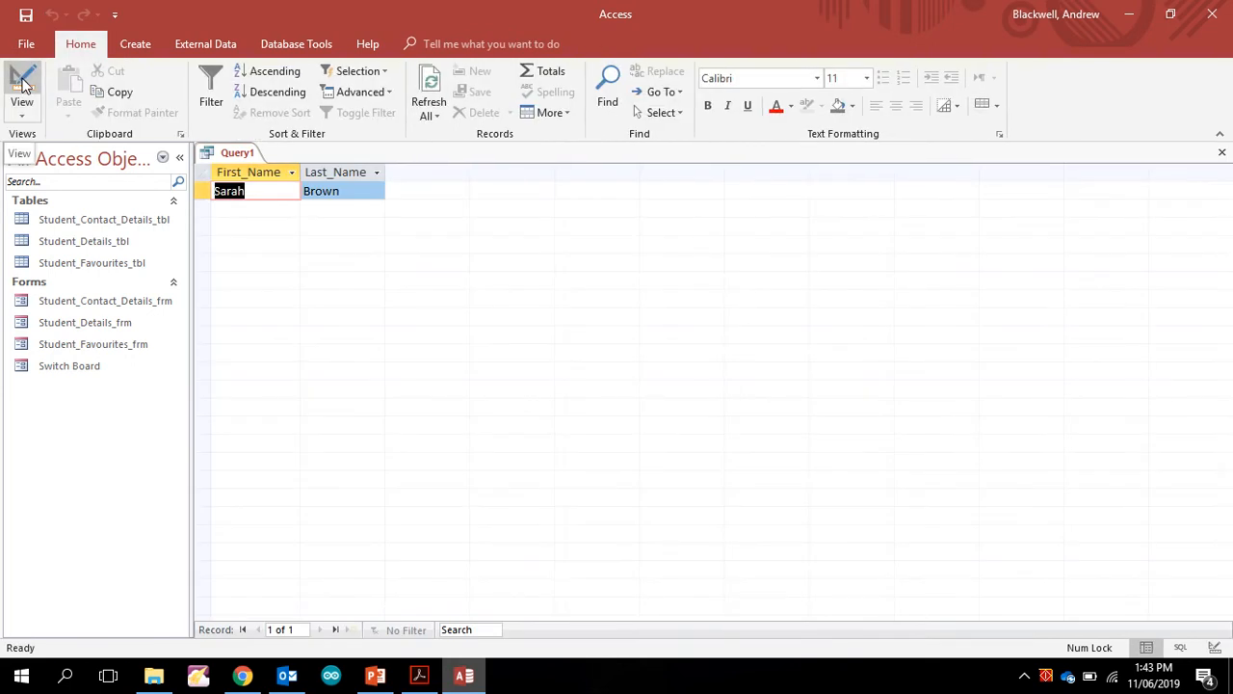
{"action": "left_click", "coordinate": [24, 87]}
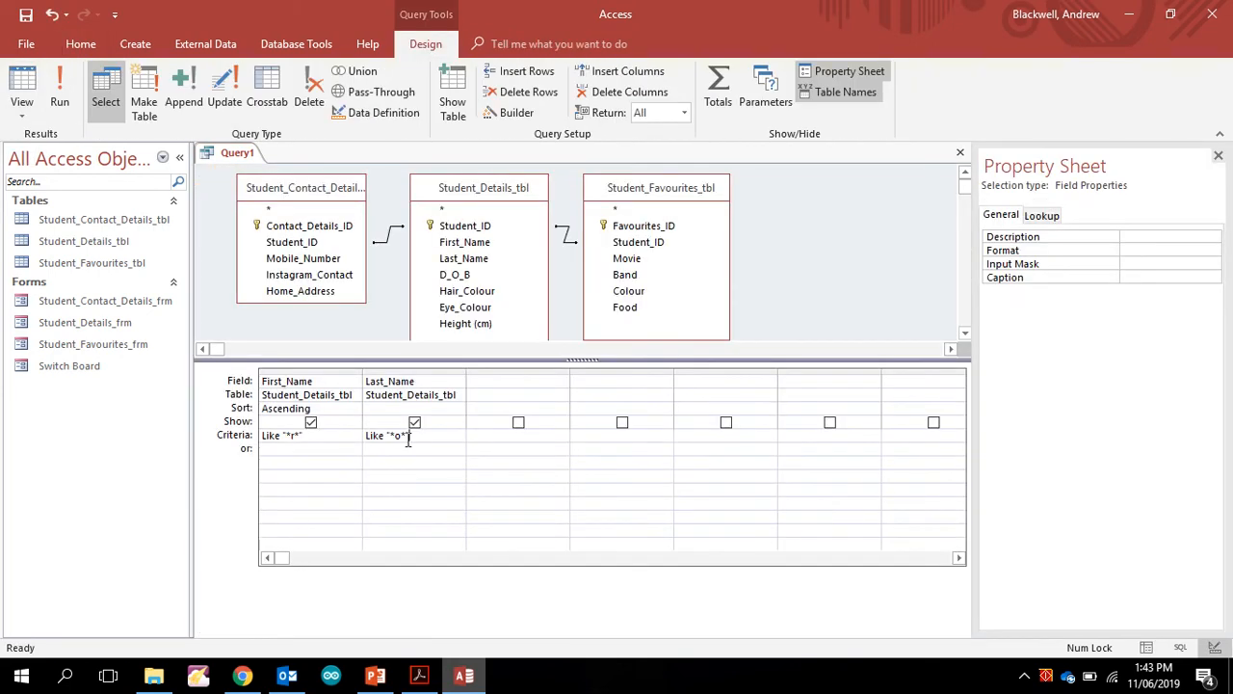
Move the Last_Name criterion Like "*o*" back down to the or row, view the query results and return to the design.
{"action": "left_click_drag", "start_coordinate": [408, 438], "coordinate": [353, 428]}
{"action": "key", "text": "ctrl+c"}
{"action": "left_click", "coordinate": [389, 449]}
{"action": "key", "text": "ctrl+v"}
{"action": "left_click_drag", "start_coordinate": [412, 436], "coordinate": [314, 410]}
{"action": "key", "text": "Delete"}
{"action": "left_click", "coordinate": [15, 49]}
{"action": "left_click", "coordinate": [21, 37]}
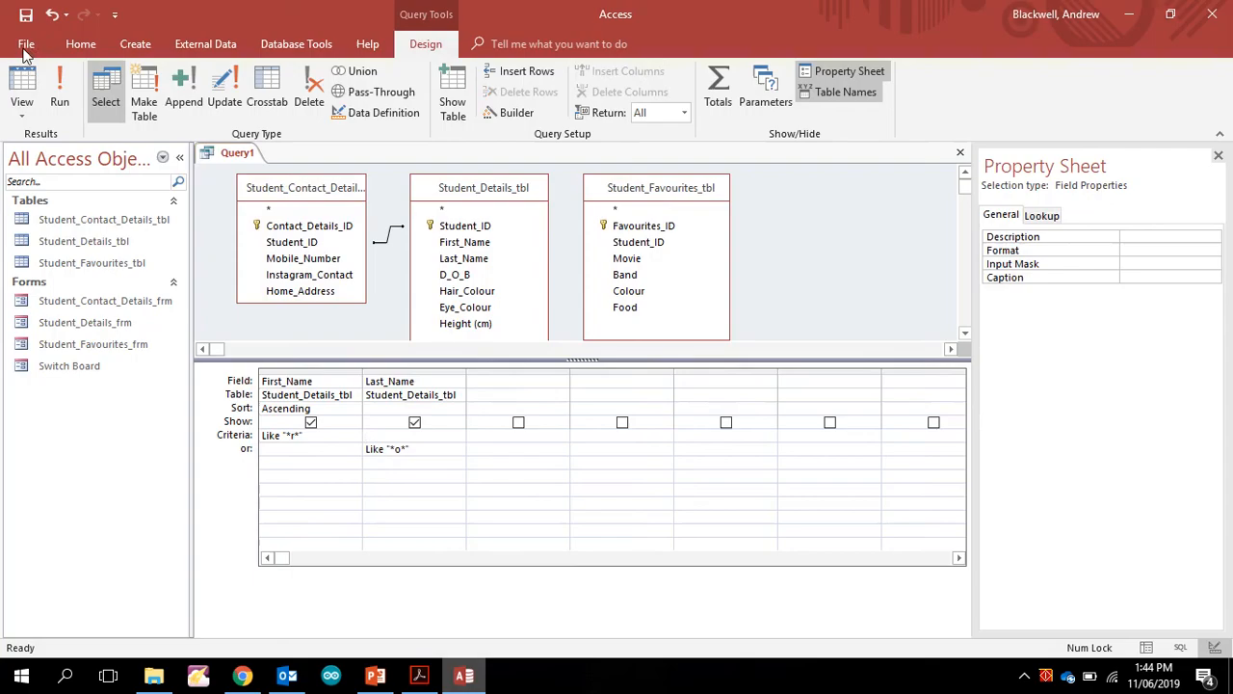
{"action": "left_click", "coordinate": [22, 96]}
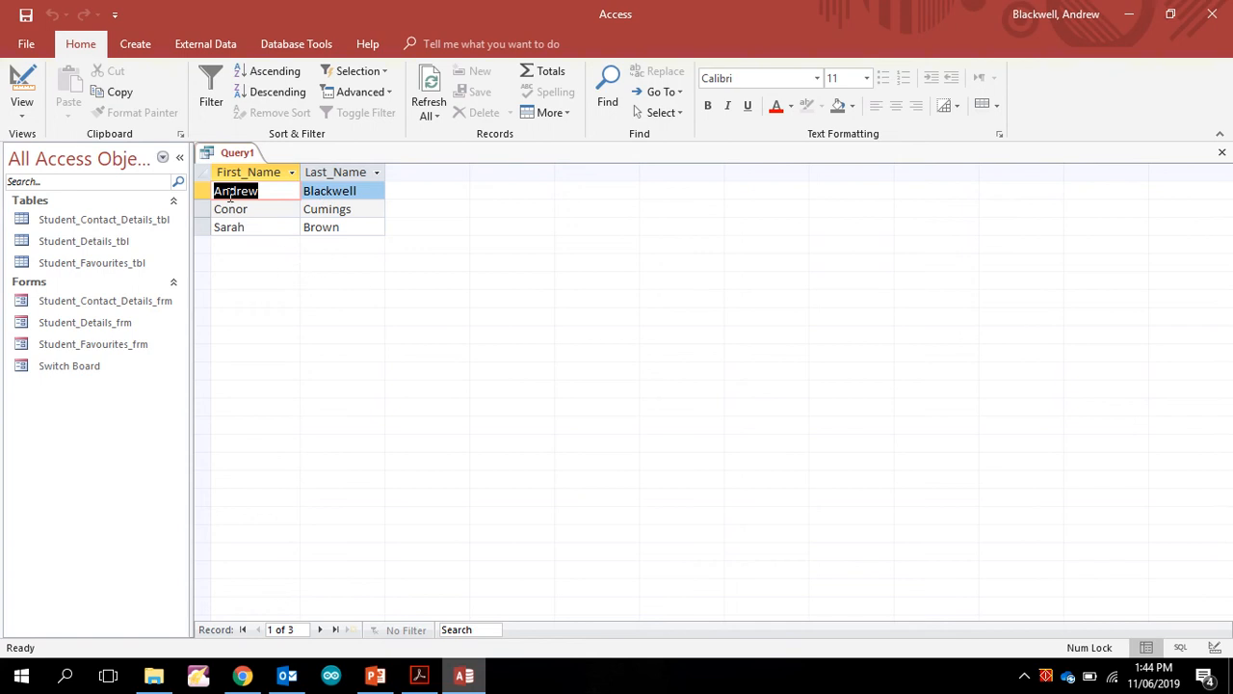
{"action": "left_click", "coordinate": [25, 89]}
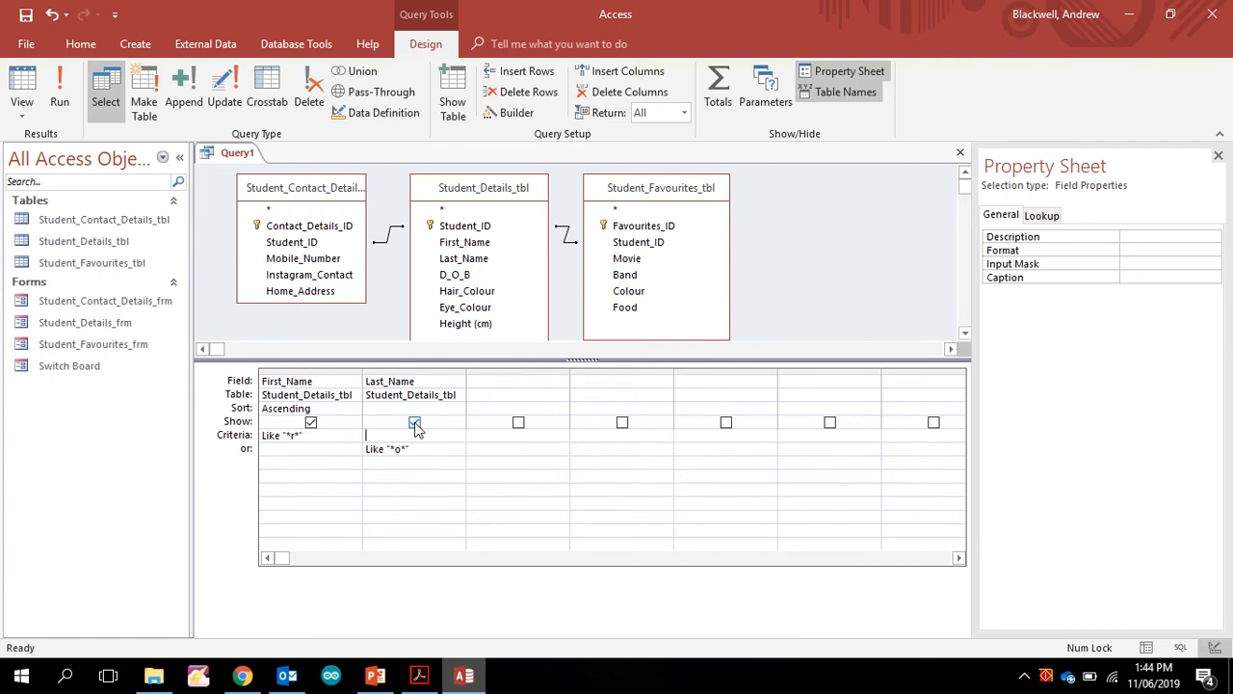
Hide the Last_Name field from the query output, view the results and return to the design.
{"action": "left_click", "coordinate": [414, 423]}
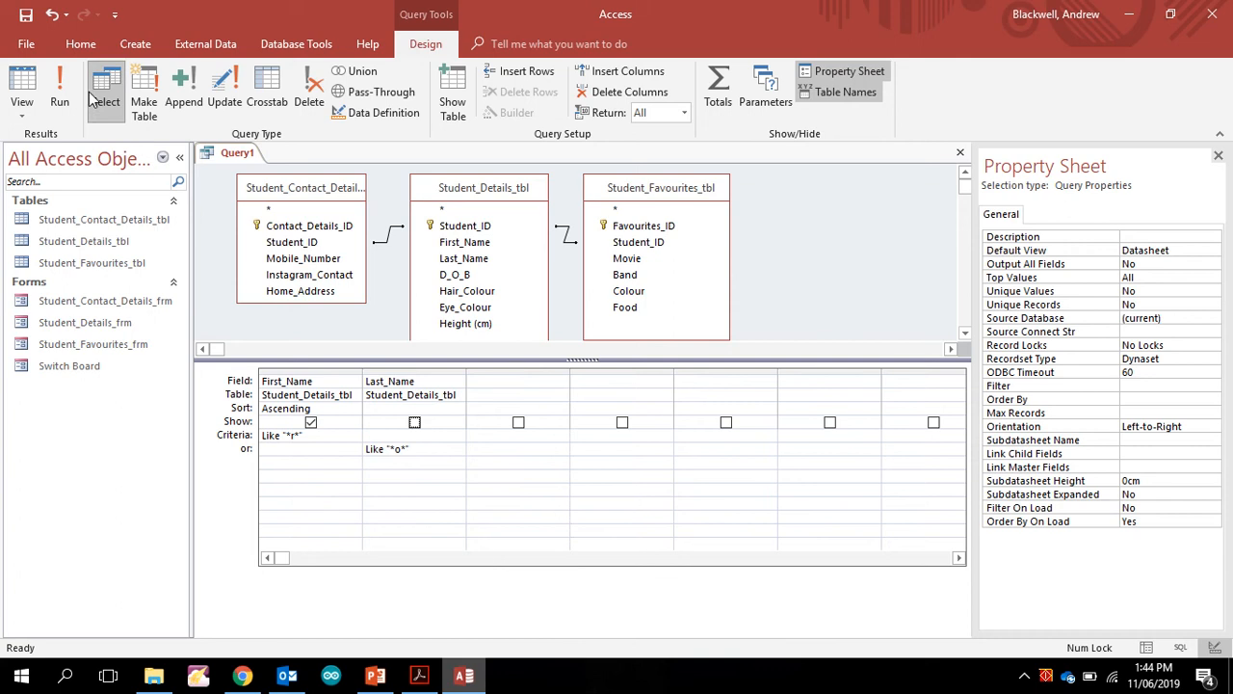
{"action": "left_click", "coordinate": [25, 85]}
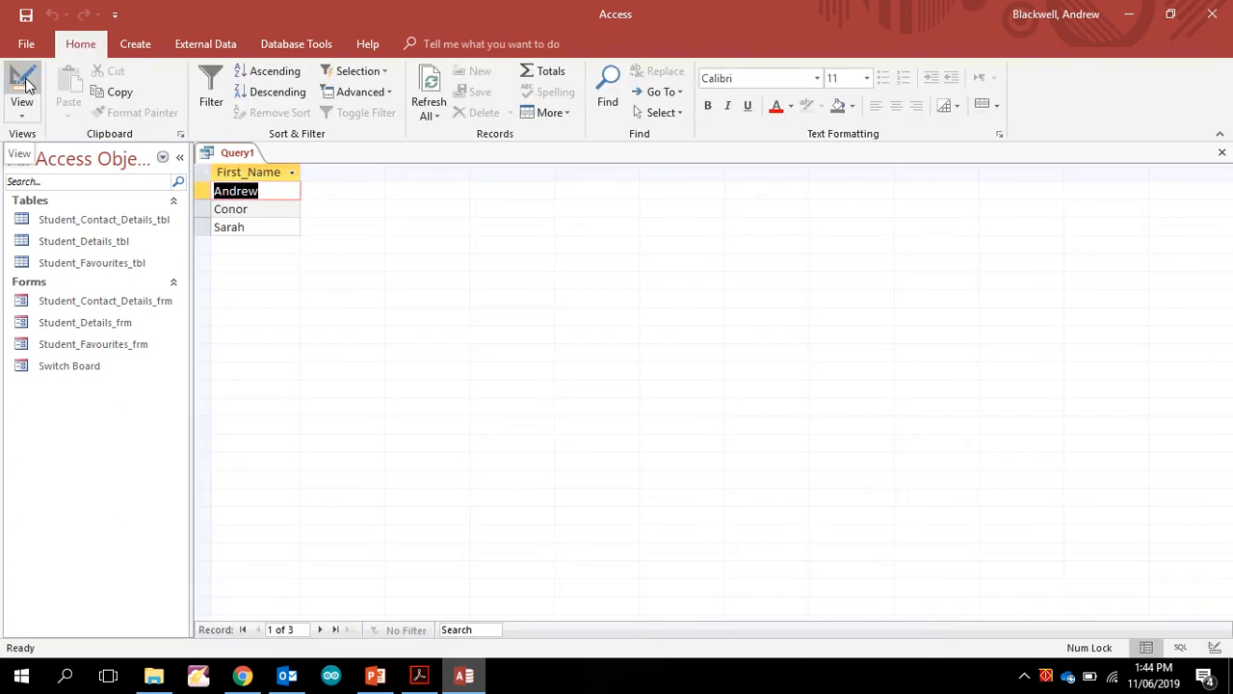
{"action": "left_click", "coordinate": [24, 84]}
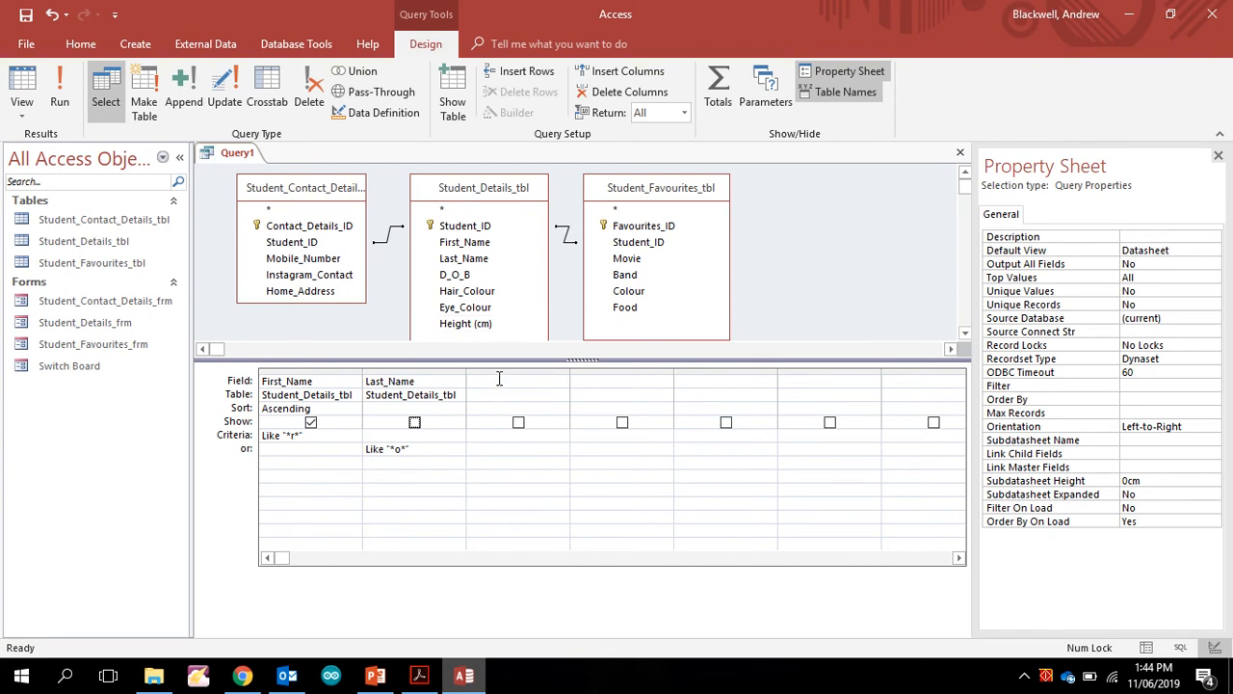
Add the Height (cm) field from Student_Details_tbl with the criterion >160, view the query results and return to the design.
{"action": "left_click", "coordinate": [457, 329]}
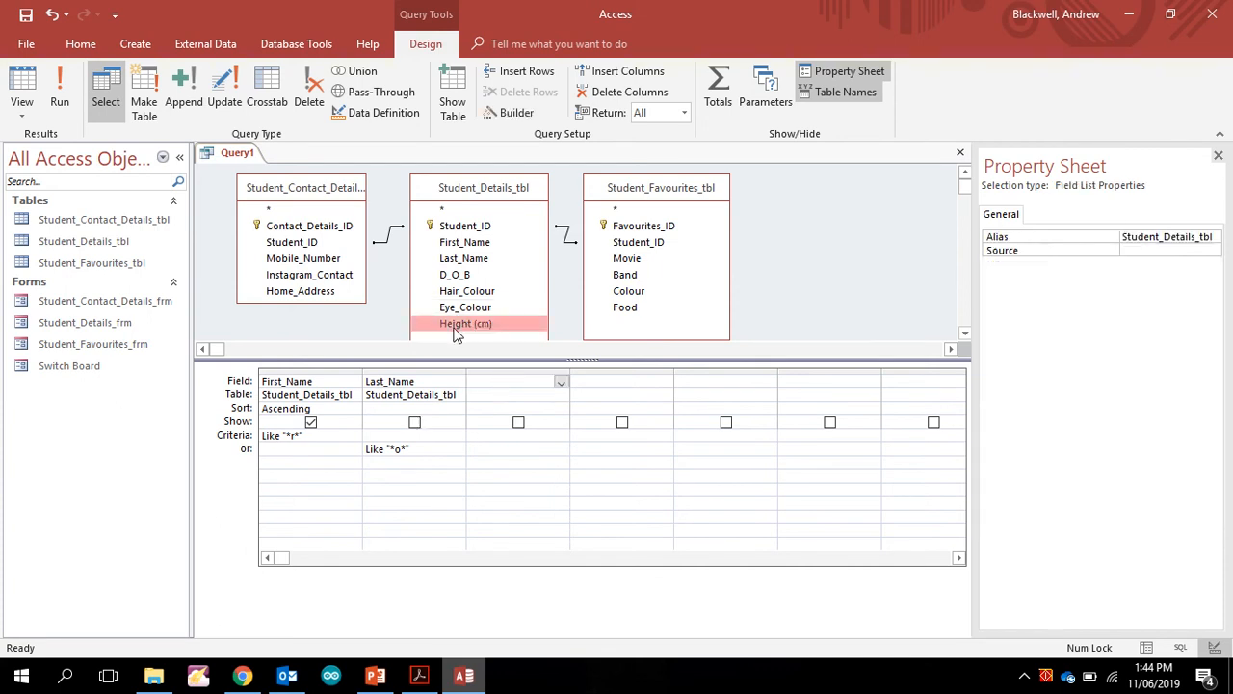
{"action": "double_click", "coordinate": [457, 329]}
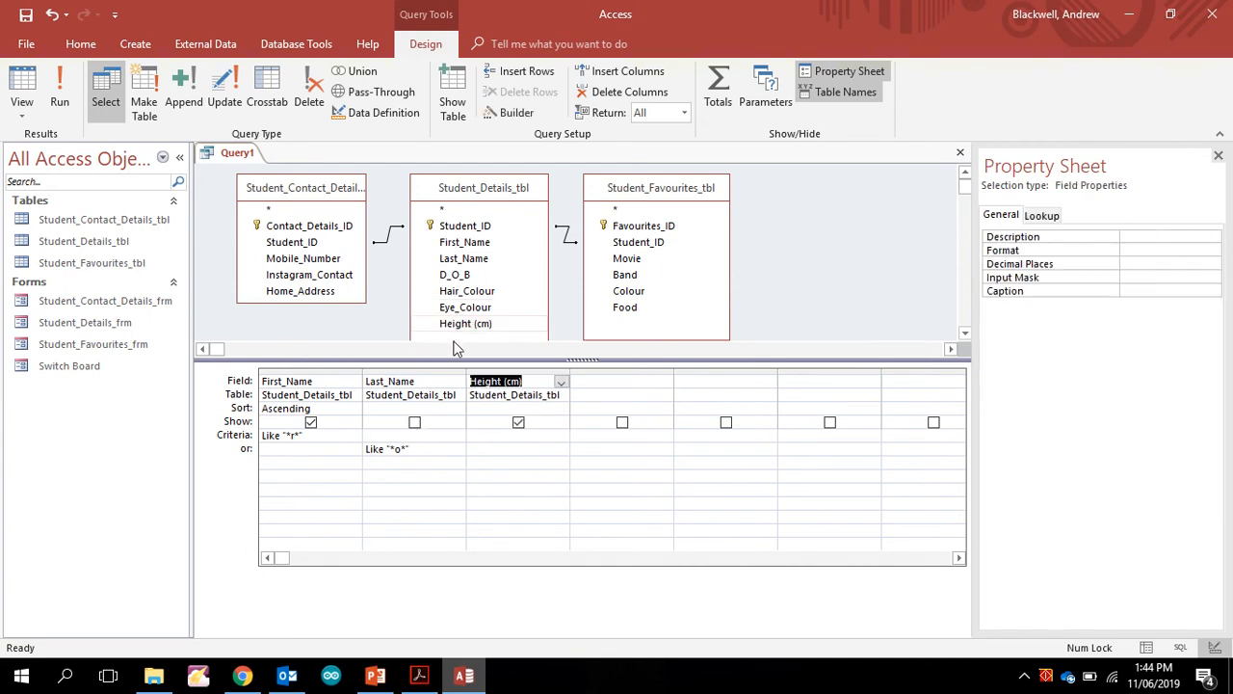
{"action": "left_click", "coordinate": [486, 439]}
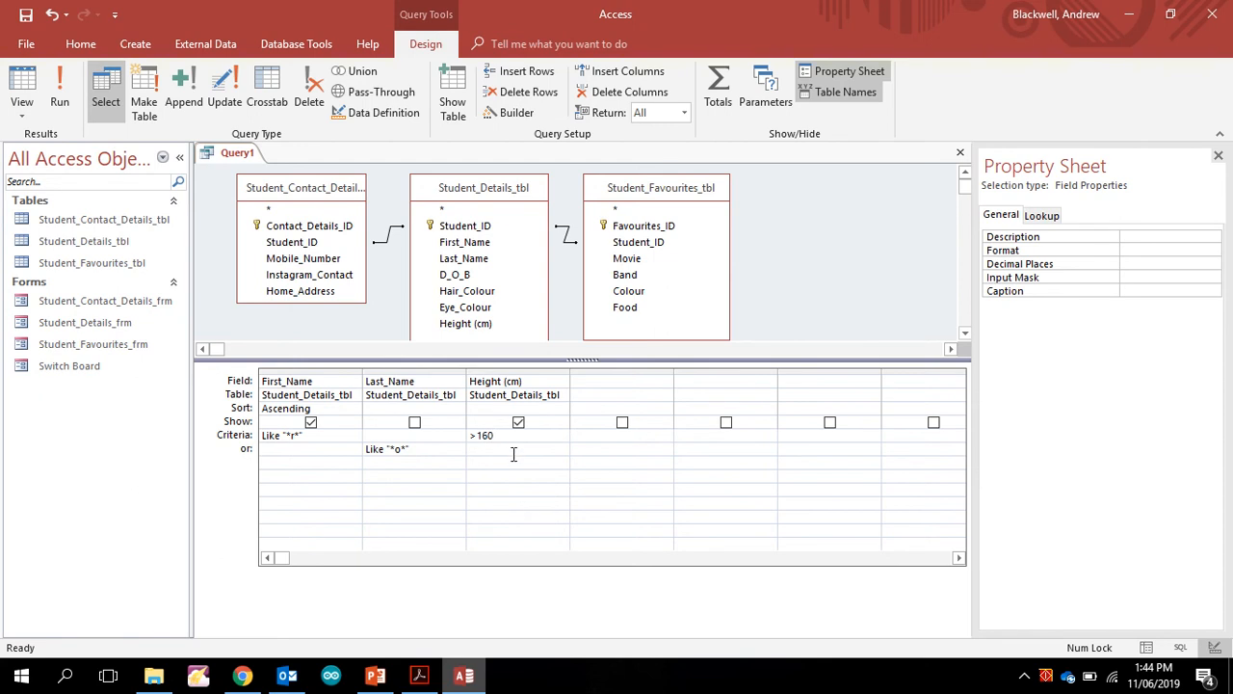
{"action": "left_click", "coordinate": [25, 85]}
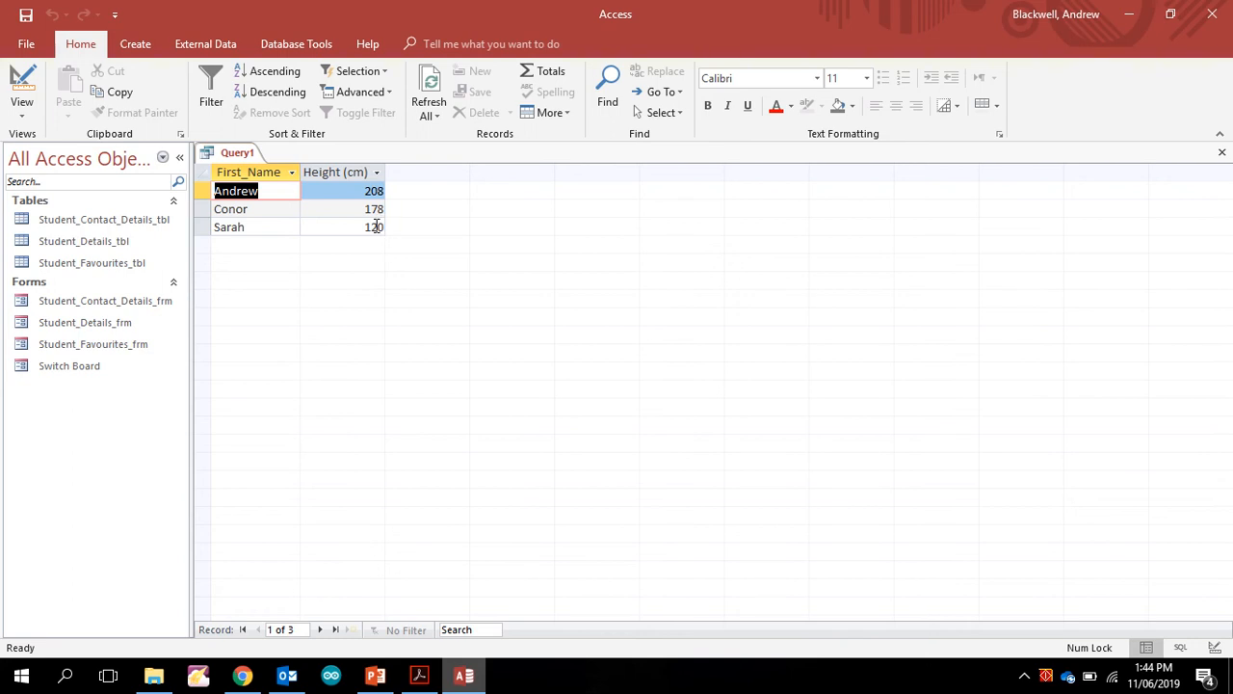
{"action": "left_click", "coordinate": [22, 82]}
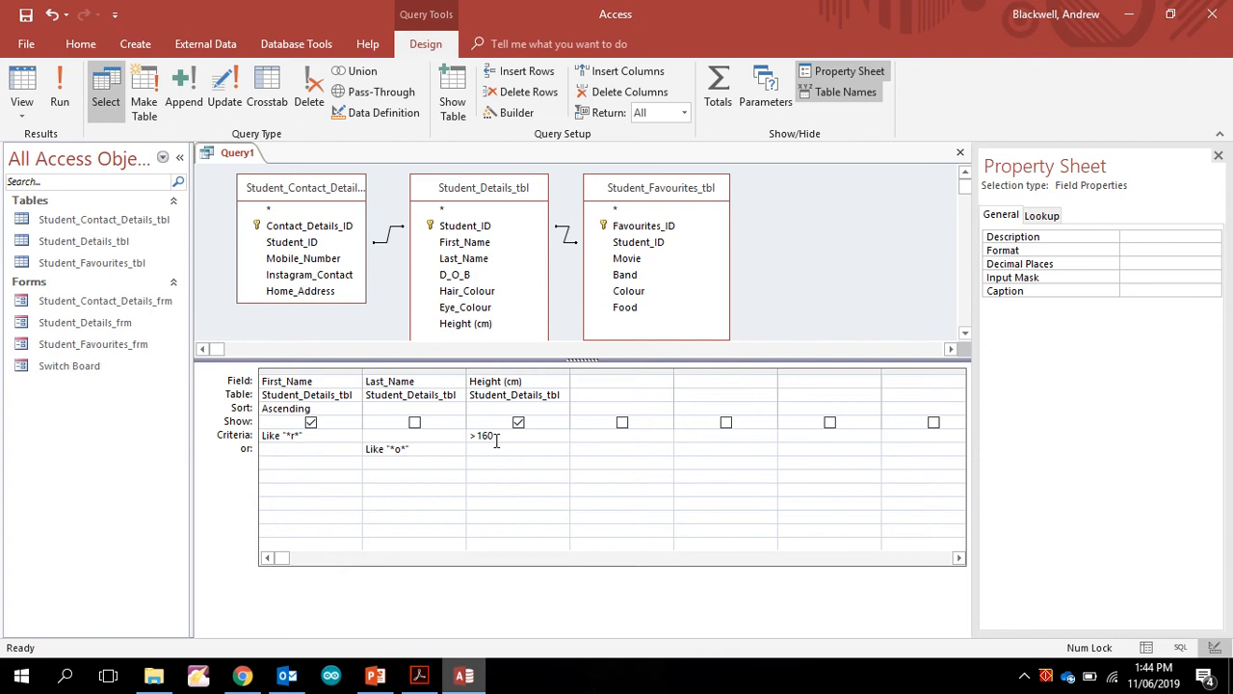
Recheck the PDF textbook's operator table and the query results, and show the Last_Name field in the output again.
{"action": "left_click", "coordinate": [419, 674]}
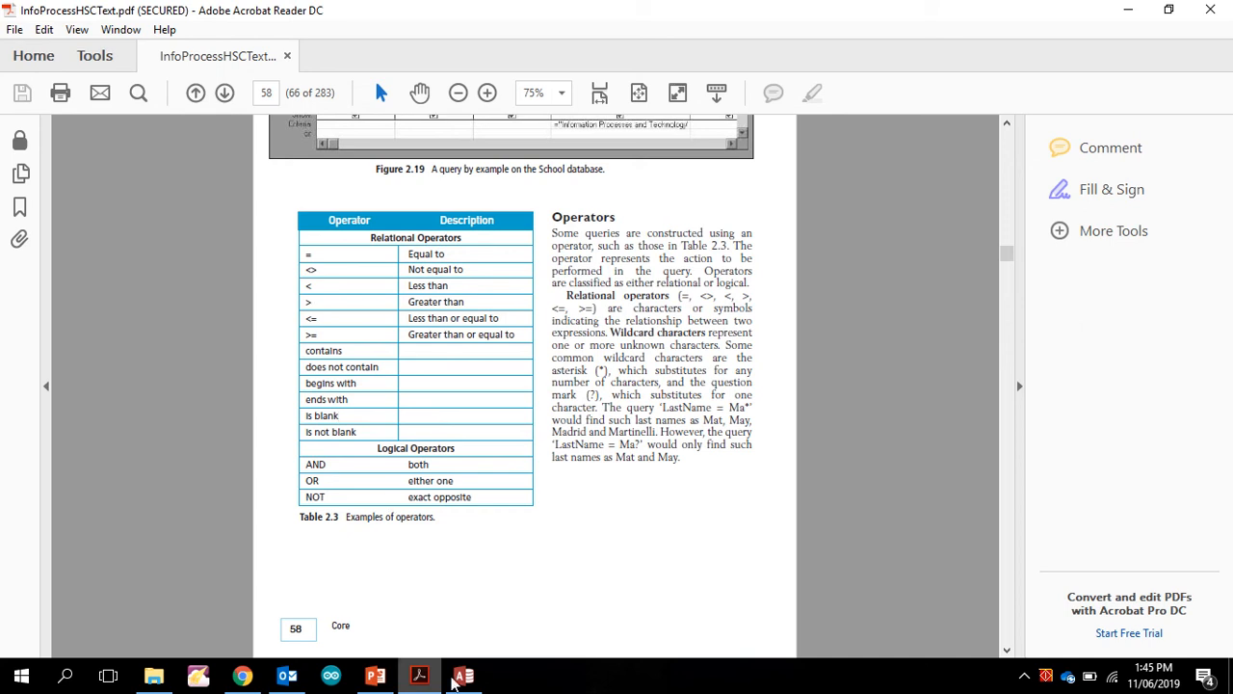
{"action": "left_click", "coordinate": [464, 676]}
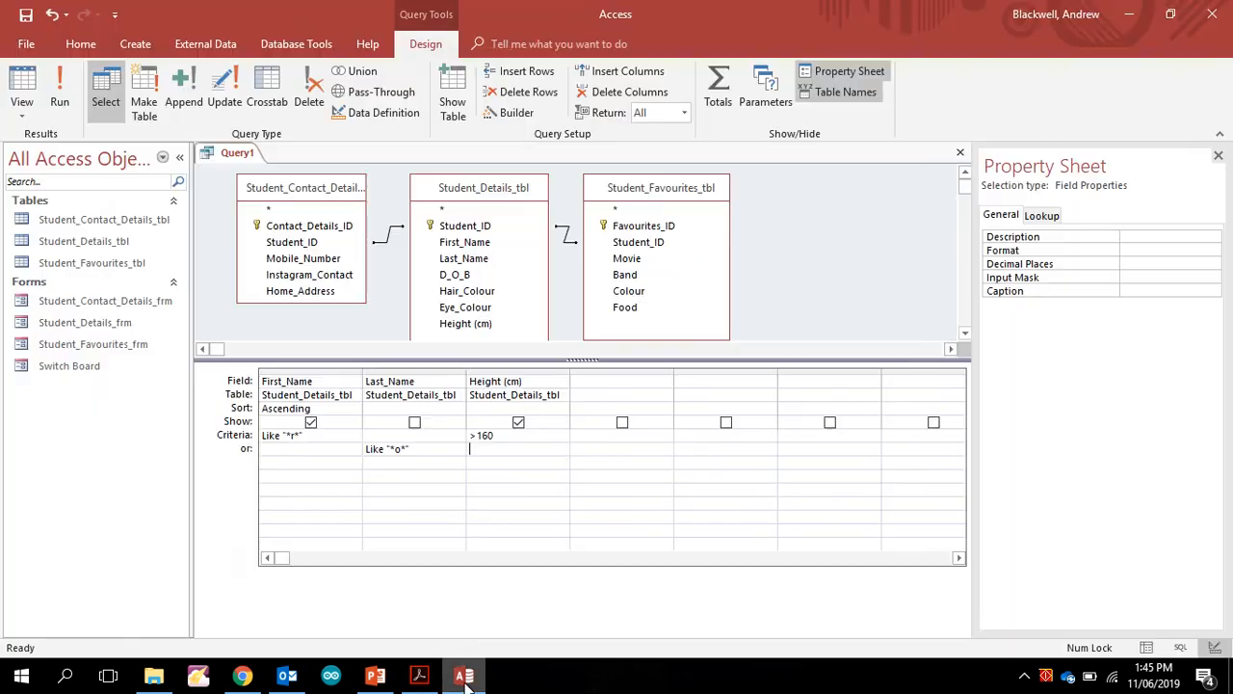
{"action": "left_click", "coordinate": [482, 447]}
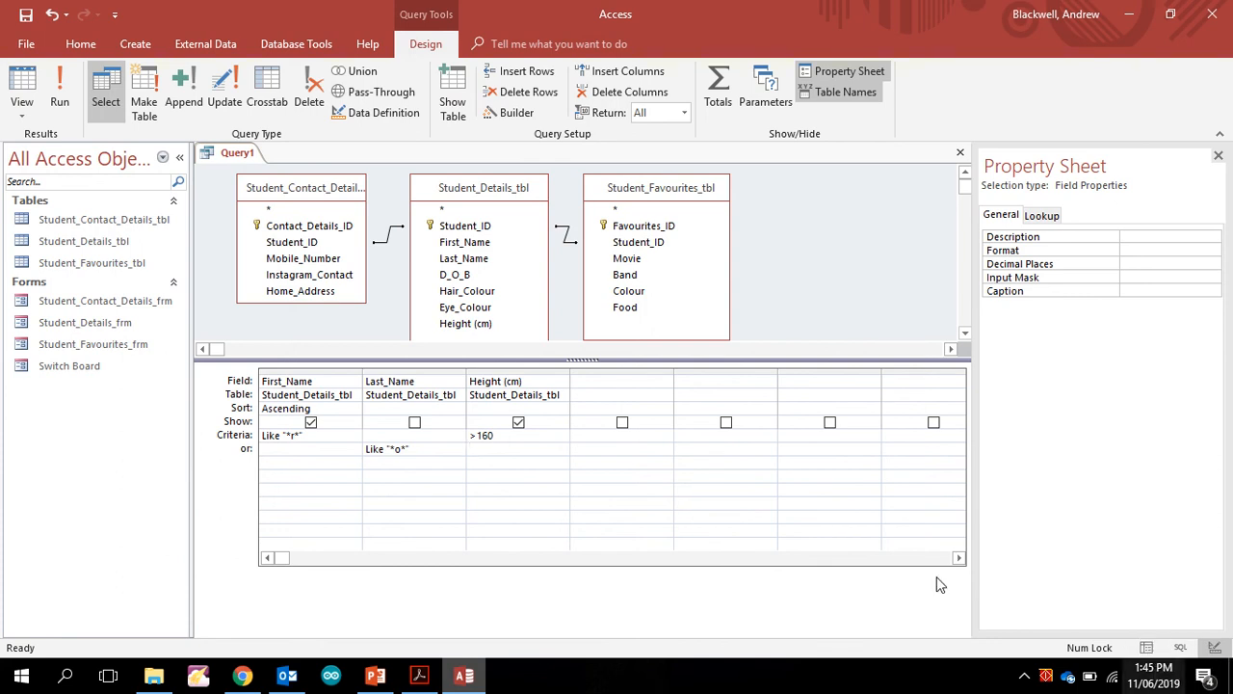
{"action": "left_click", "coordinate": [21, 86]}
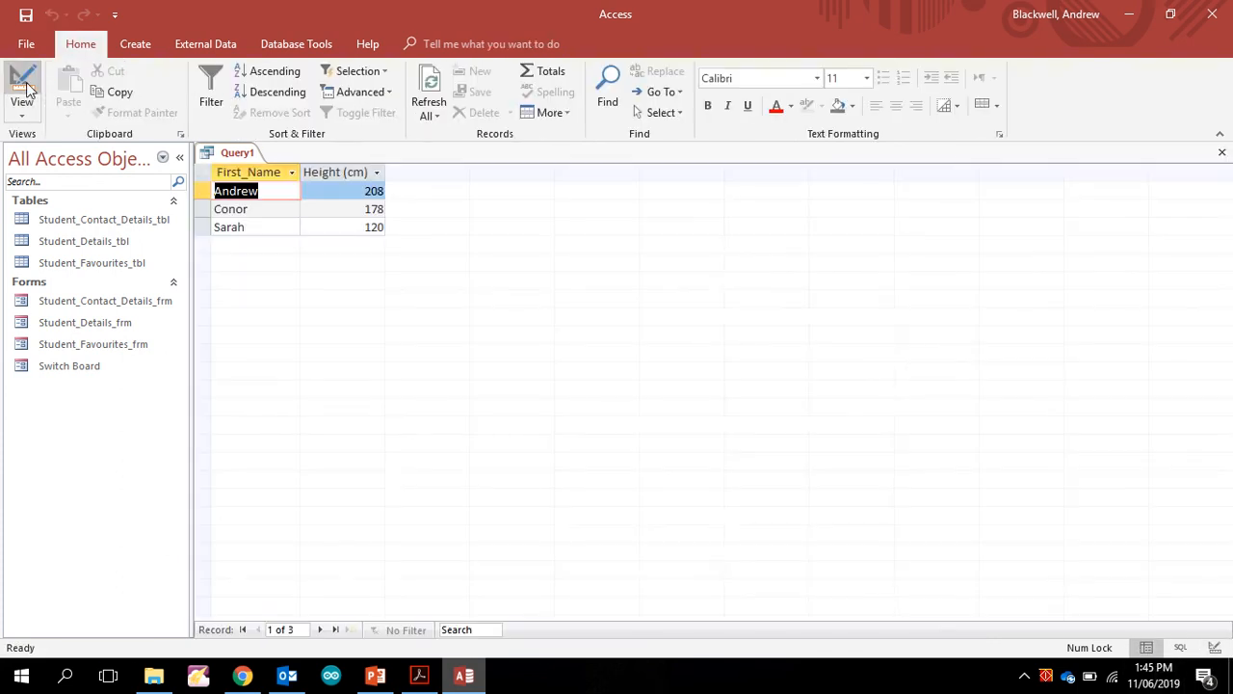
{"action": "left_click", "coordinate": [22, 86]}
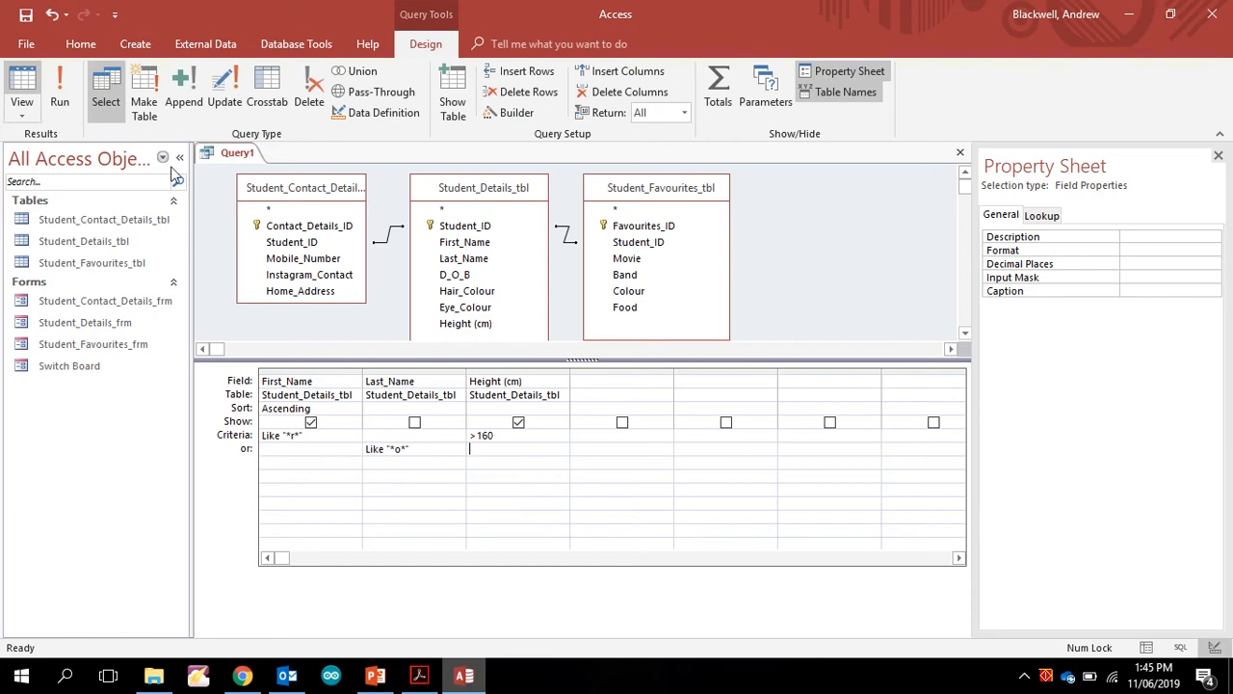
{"action": "left_click", "coordinate": [414, 422]}
{"action": "left_click", "coordinate": [12, 83]}
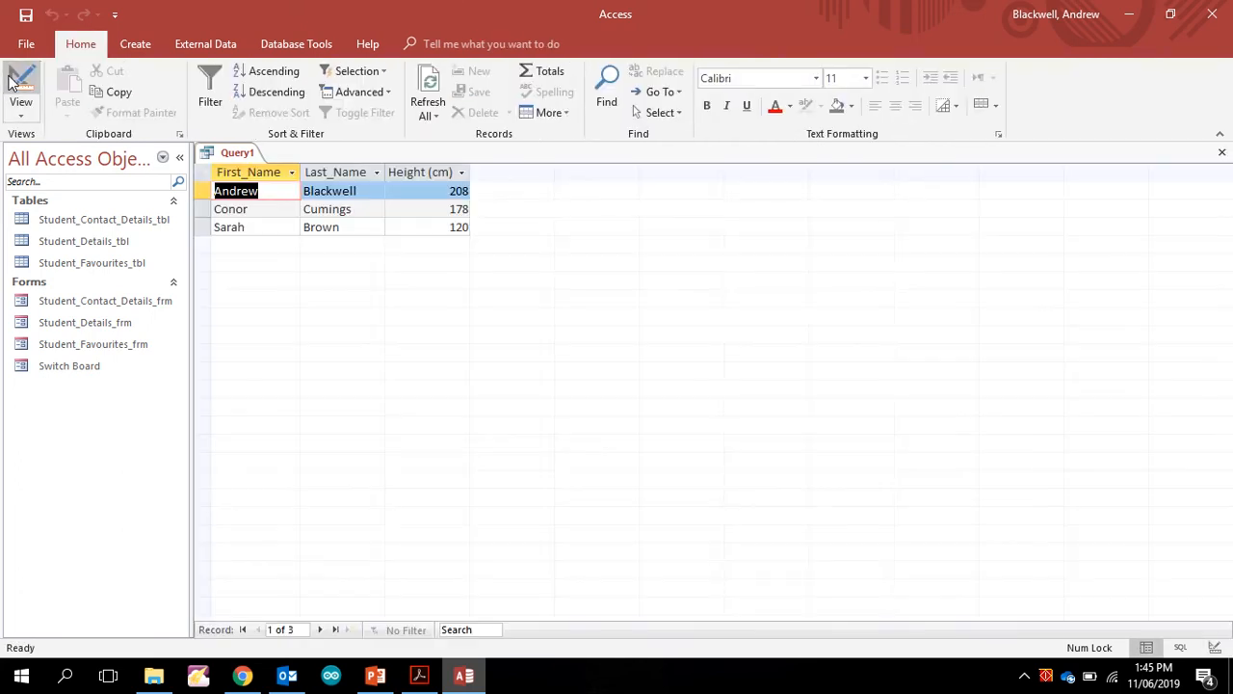
{"action": "left_click", "coordinate": [12, 83]}
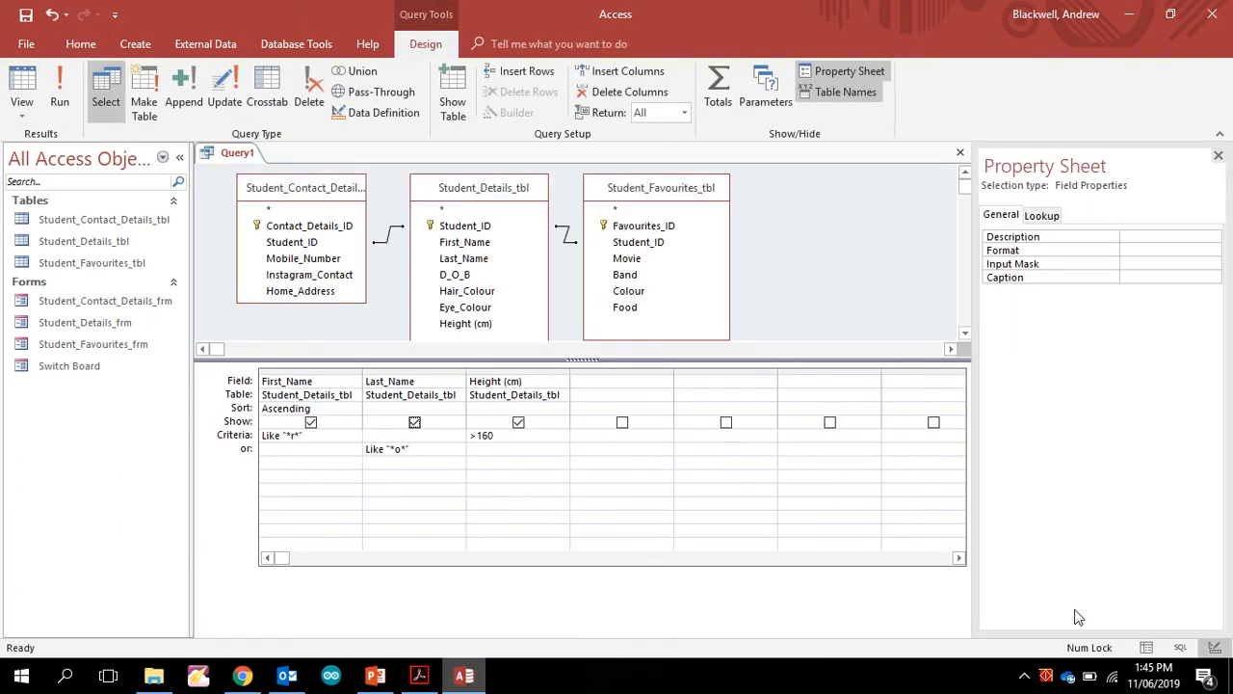
Examine the SELECT, FROM, WHERE, AND and OR keywords in the query's SQL statement, and compare them with the query results.
{"action": "left_click", "coordinate": [1180, 648]}
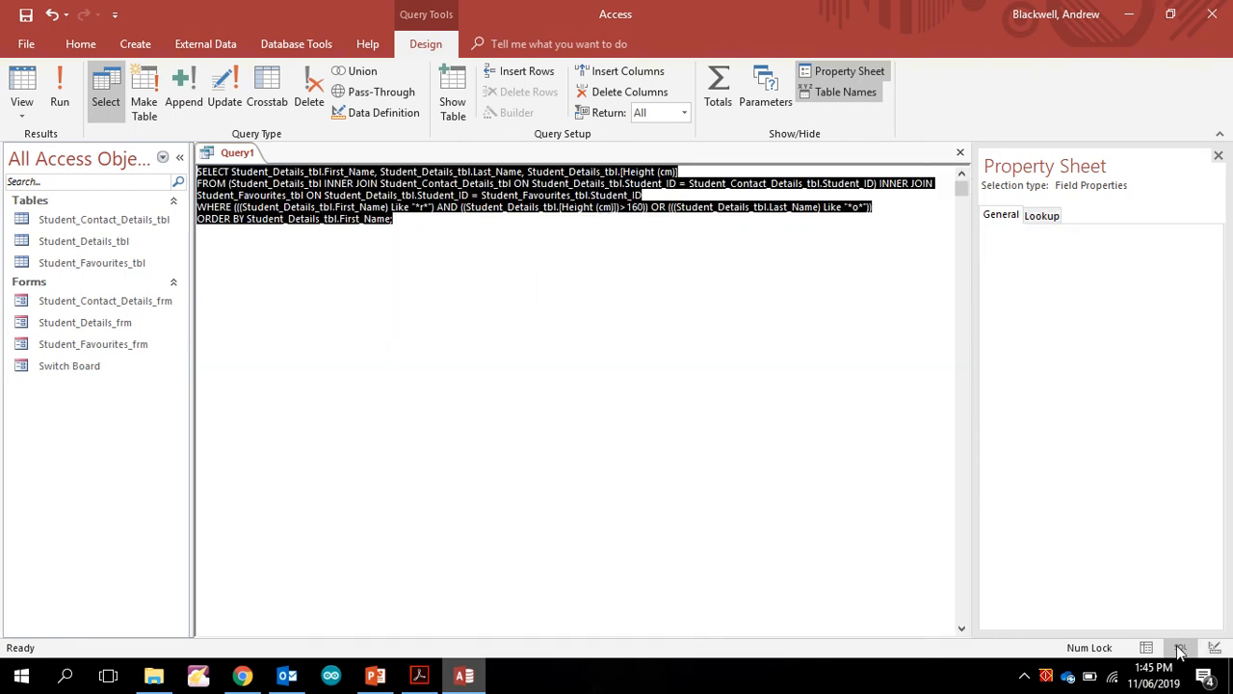
{"action": "left_click", "coordinate": [381, 265]}
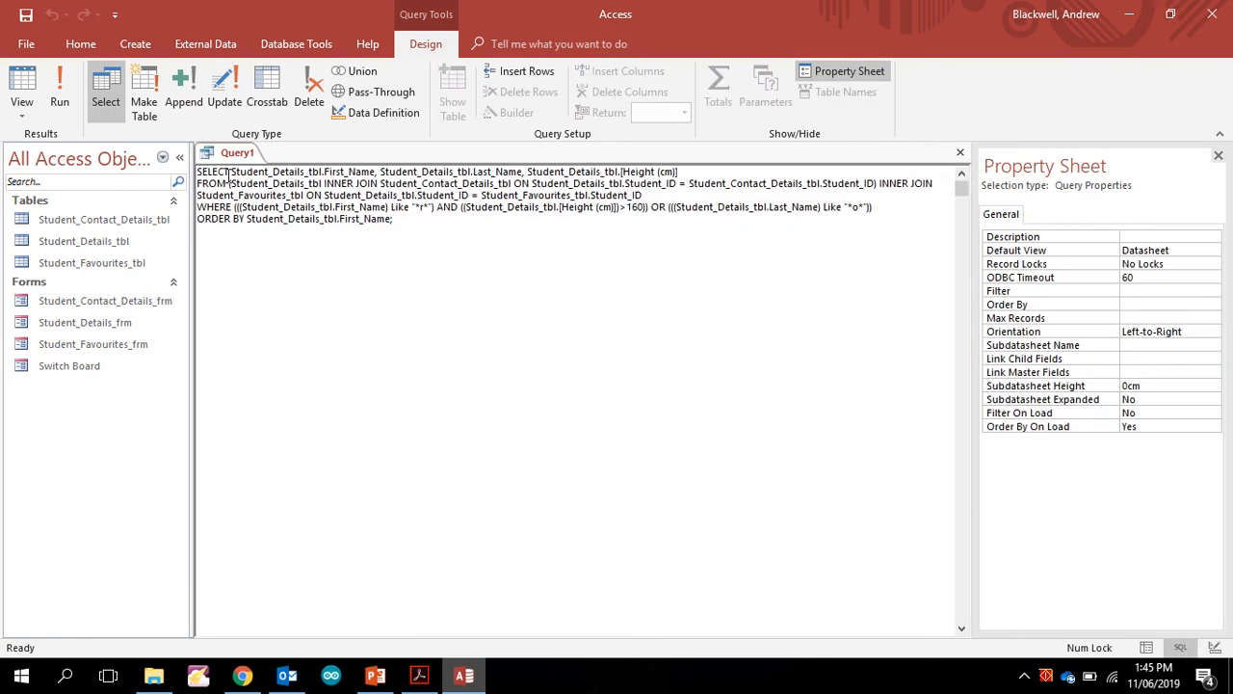
{"action": "left_click", "coordinate": [230, 171]}
{"action": "left_click_drag", "start_coordinate": [230, 172], "coordinate": [196, 173]}
{"action": "left_click_drag", "start_coordinate": [226, 183], "coordinate": [184, 182]}
{"action": "double_click", "coordinate": [221, 206]}
{"action": "left_click_drag", "start_coordinate": [459, 208], "coordinate": [438, 208]}
{"action": "double_click", "coordinate": [658, 206]}
{"action": "left_click", "coordinate": [622, 257]}
{"action": "left_click", "coordinate": [29, 93]}
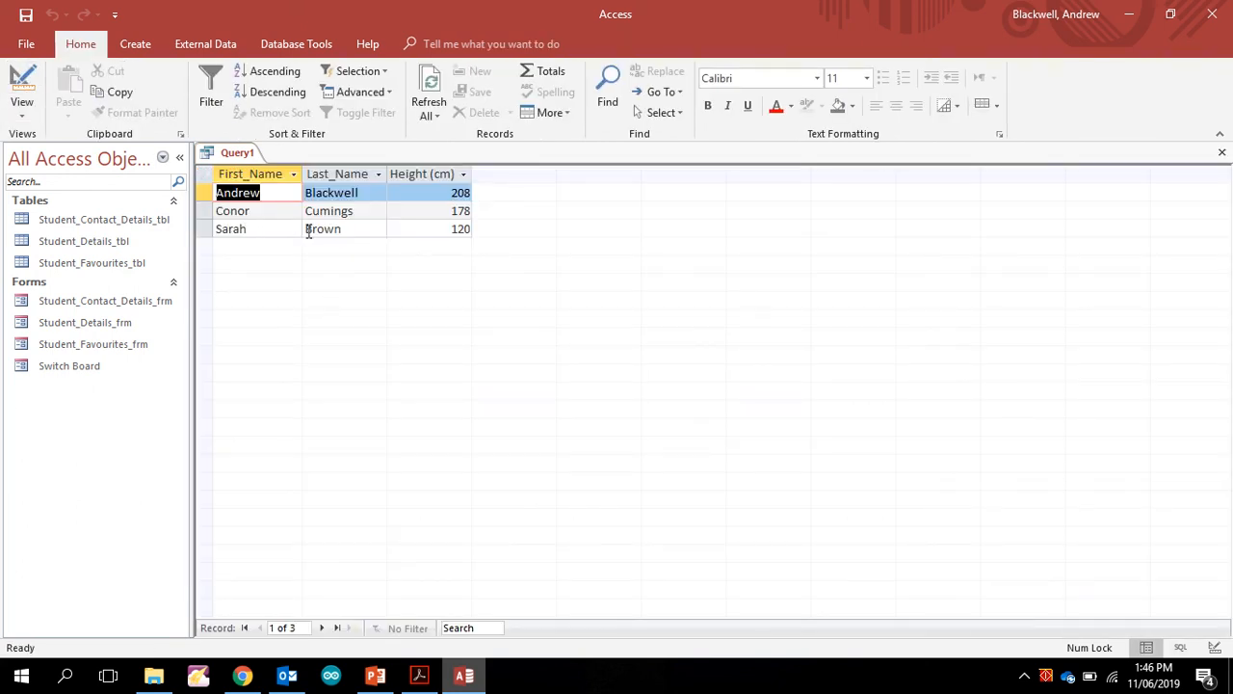
{"action": "left_click", "coordinate": [20, 81]}
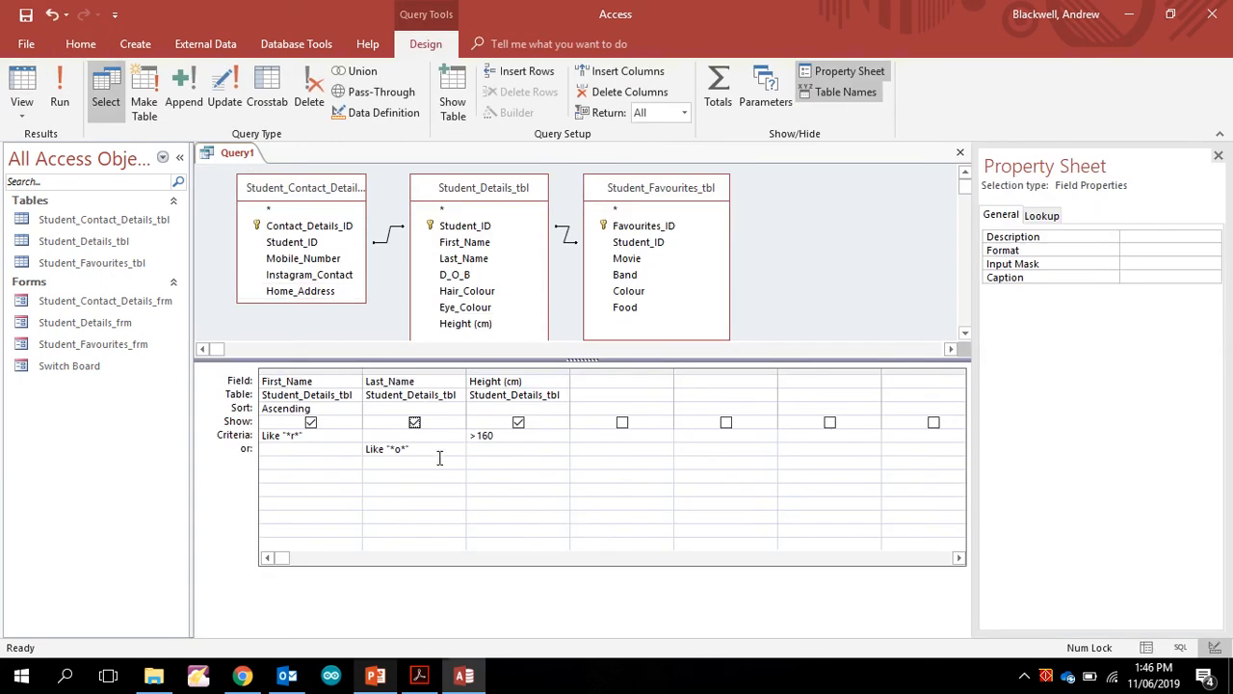
Delete the Last_Name criterion from the or row, view the query results and return to the design.
{"action": "left_click_drag", "start_coordinate": [420, 450], "coordinate": [297, 442]}
{"action": "key", "text": "Delete"}
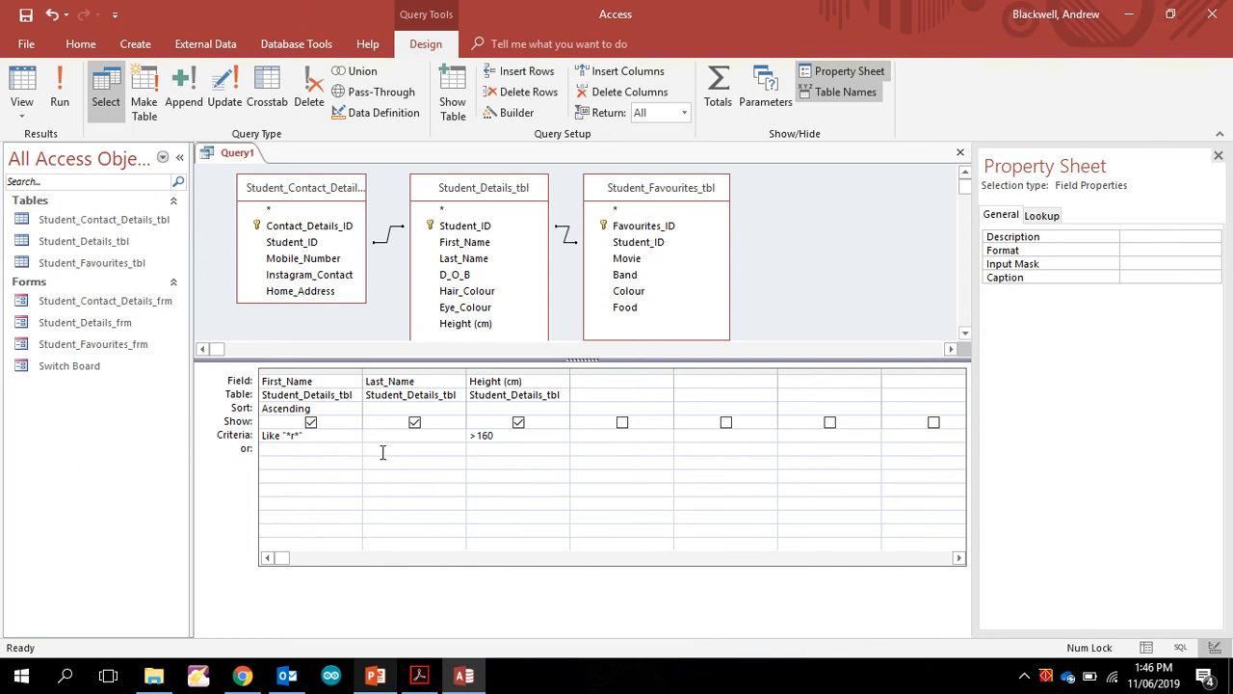
{"action": "left_click", "coordinate": [23, 81]}
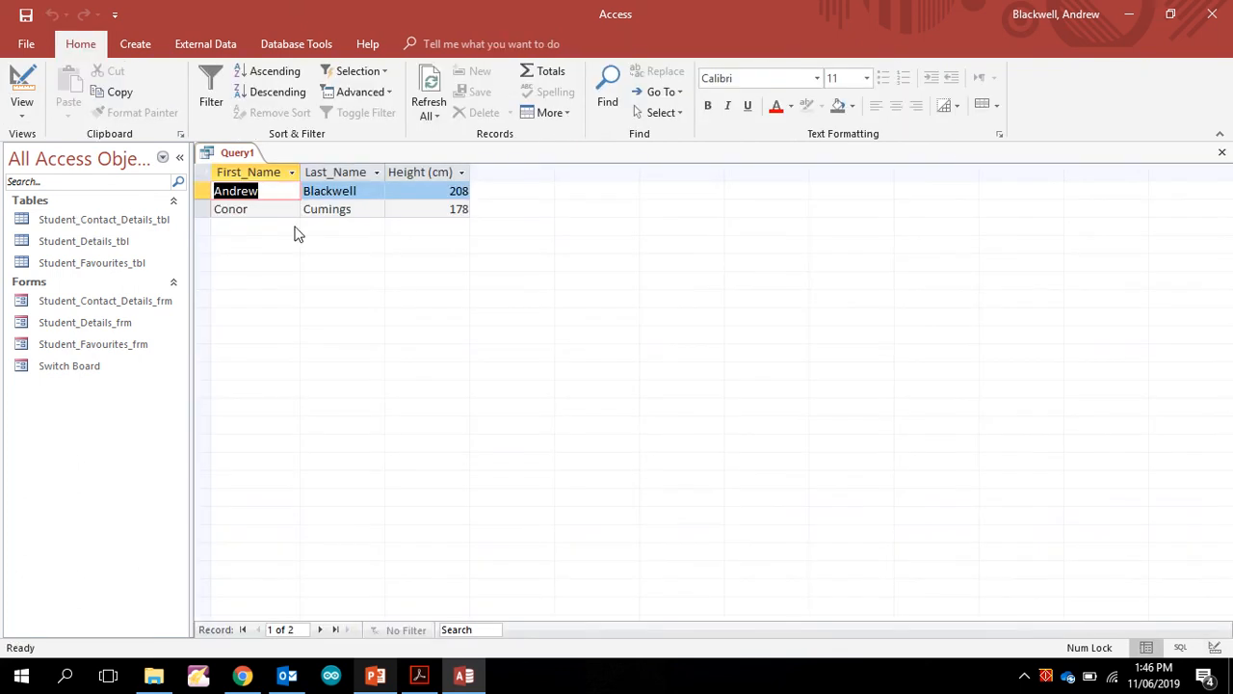
{"action": "left_click", "coordinate": [23, 87]}
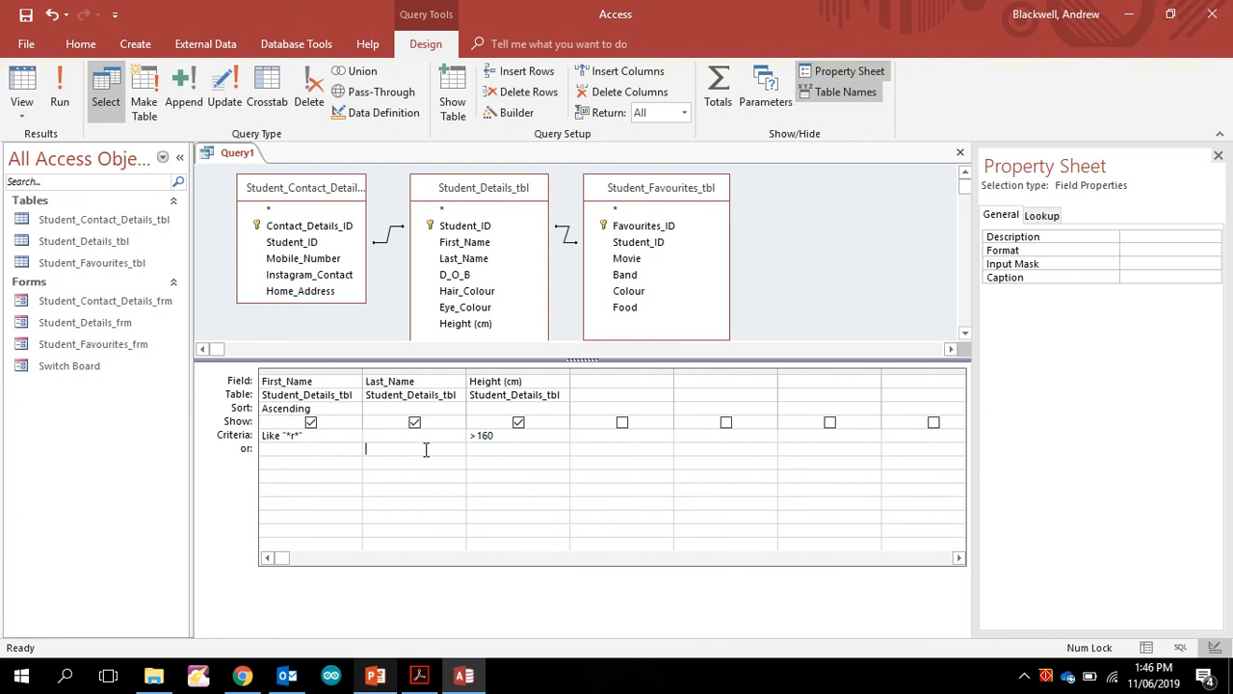